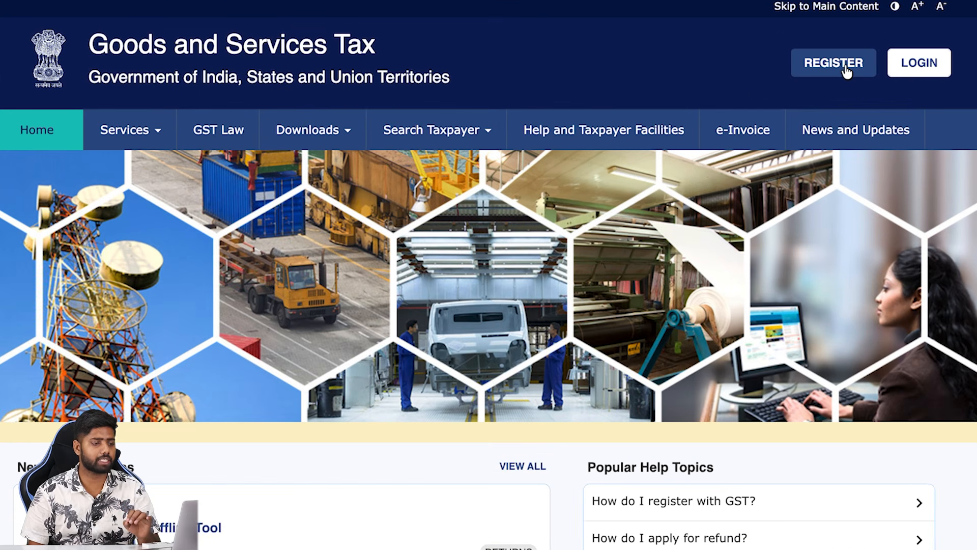
Start a new GST registration from the gst.gov.in home page
click(772, 133)
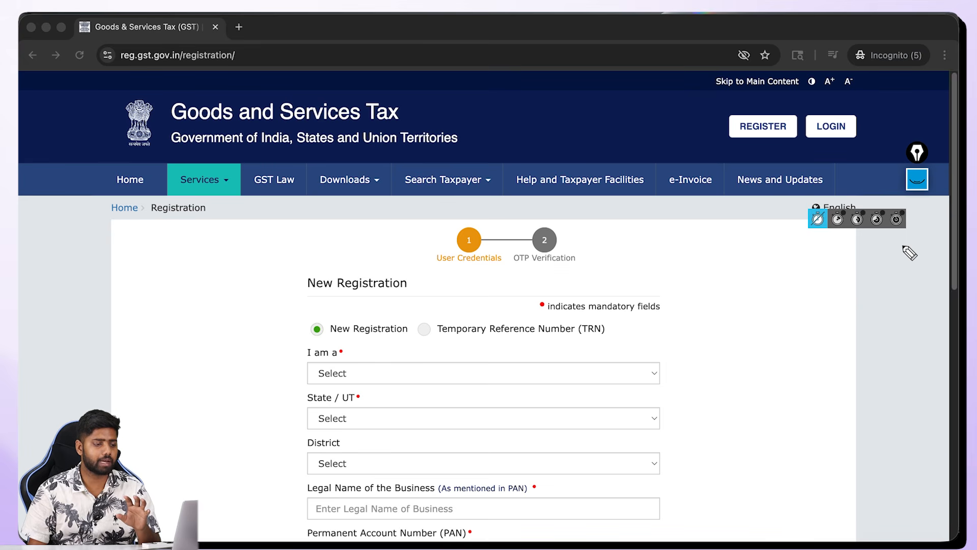
Choose Taxpayer as the applicant type, Bihar as the state and Samastipur as the district
scroll(857, 279, down, 3)
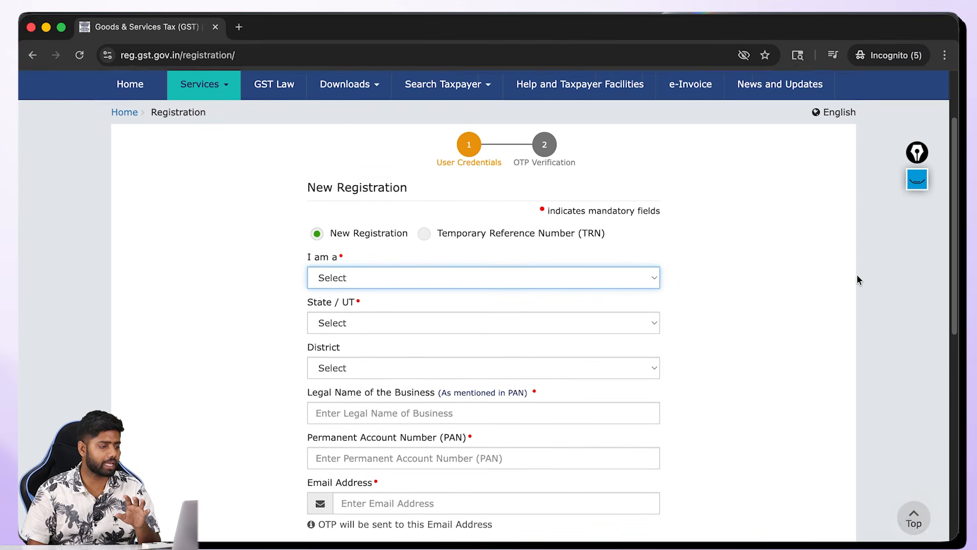
scroll(857, 279, down, 2)
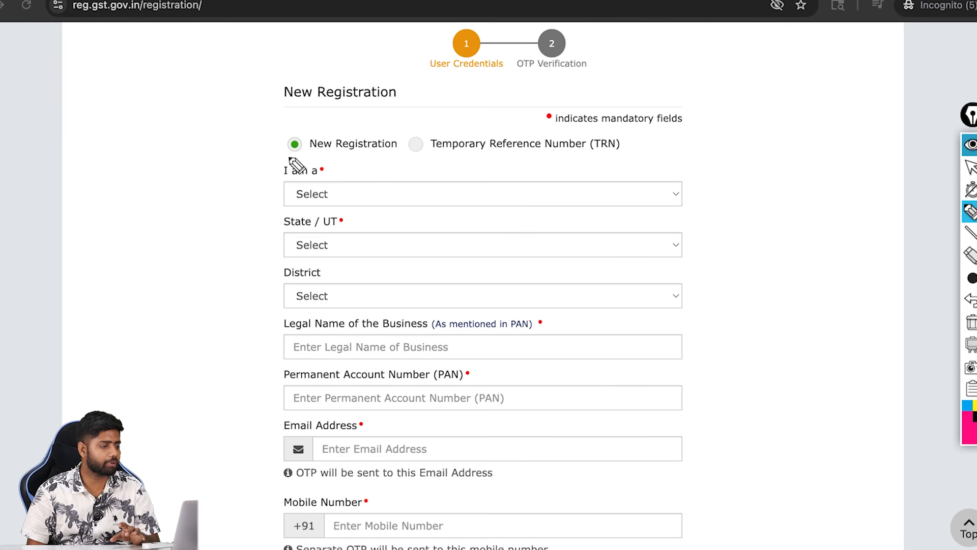
drag(290, 158, 315, 158)
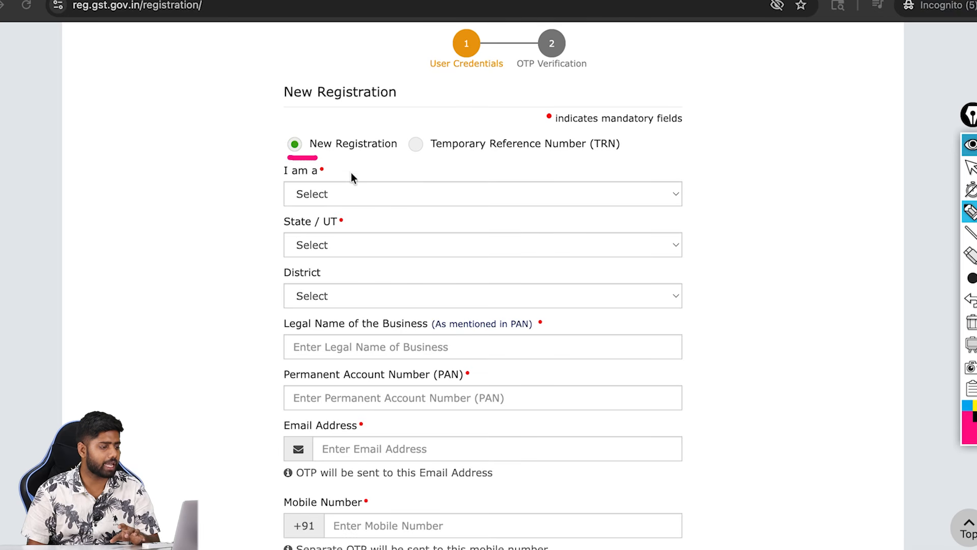
click(353, 193)
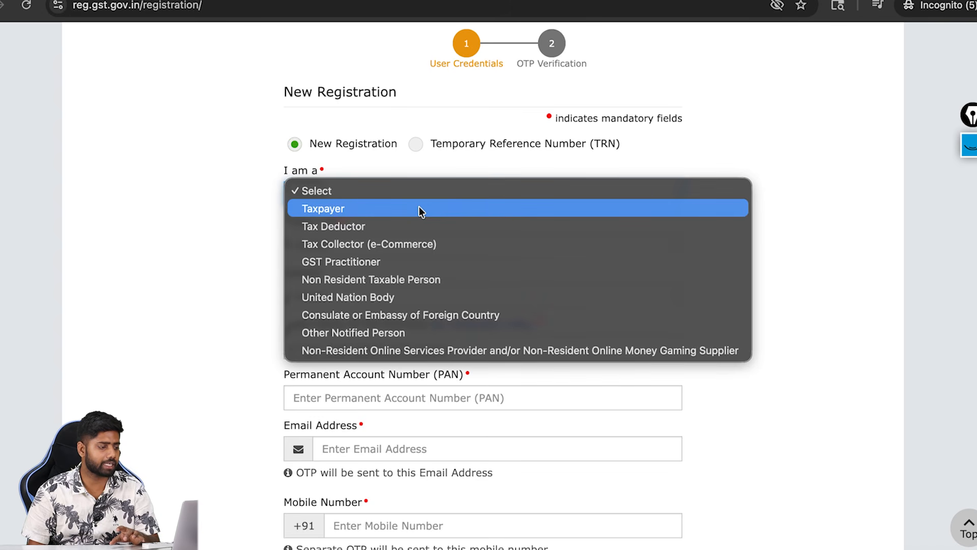
click(419, 208)
click(324, 244)
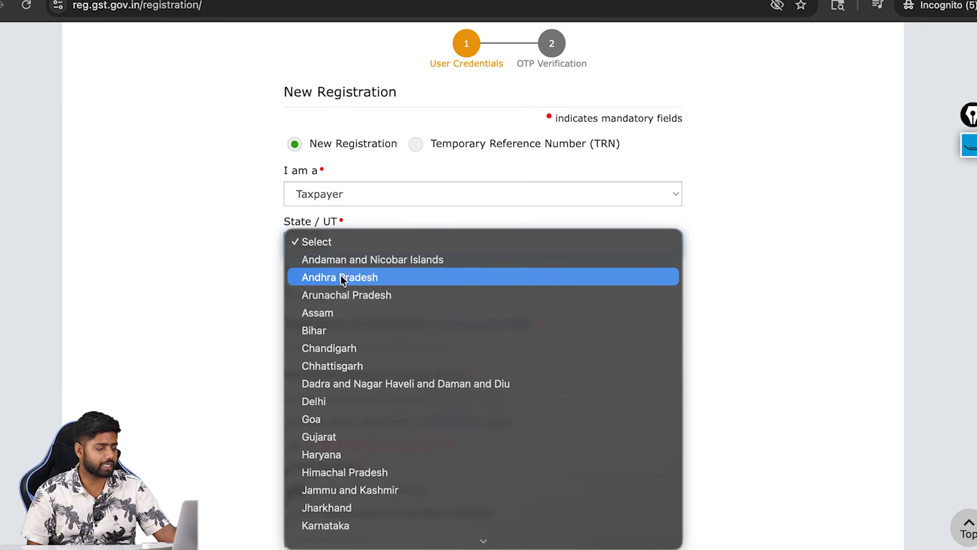
click(334, 329)
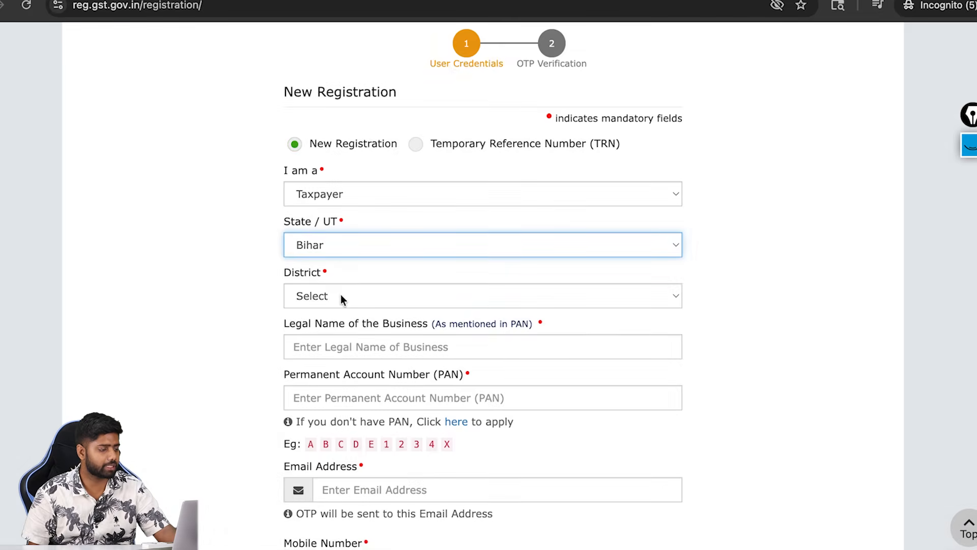
click(341, 296)
scroll(341, 294, down, 5)
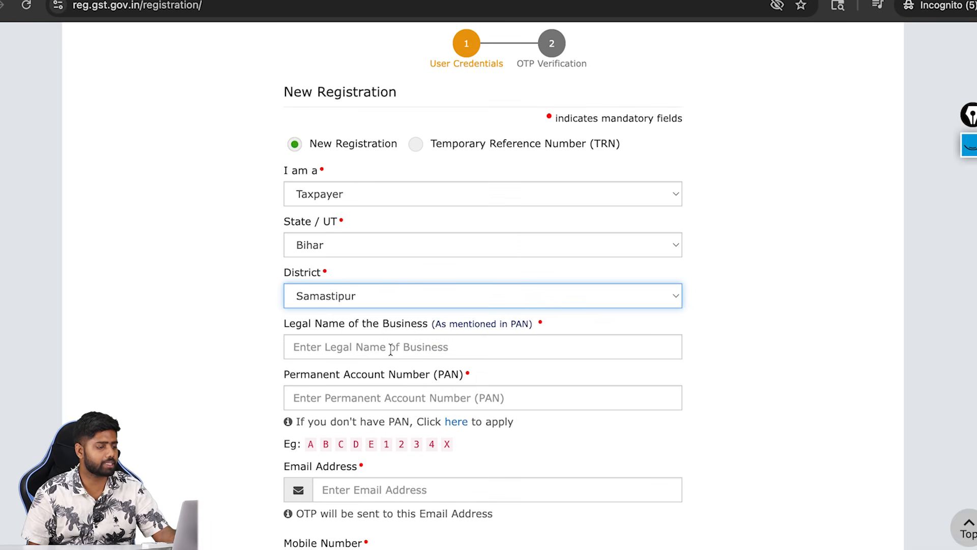
Enter the legal business name, PAN, email, mobile number and captcha, then request OTPs
click(438, 323)
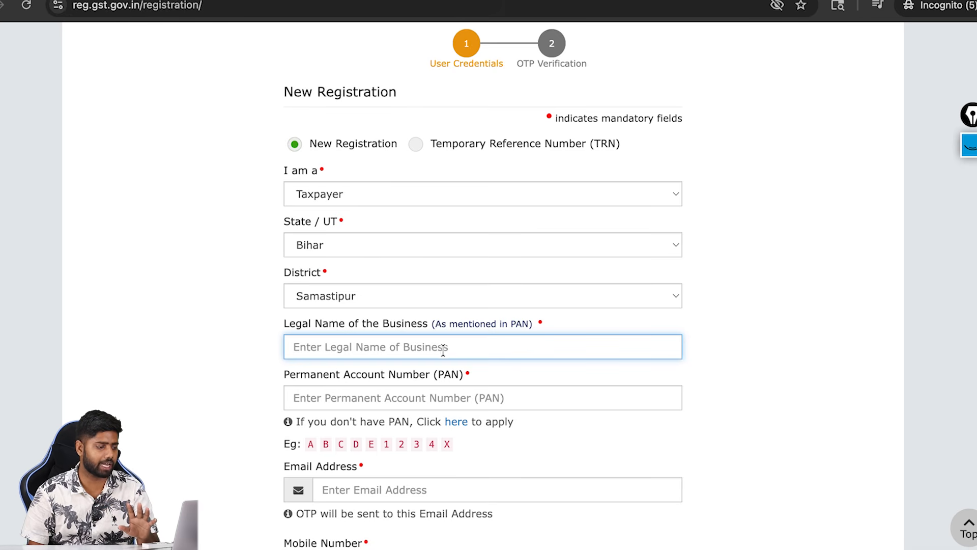
click(390, 391)
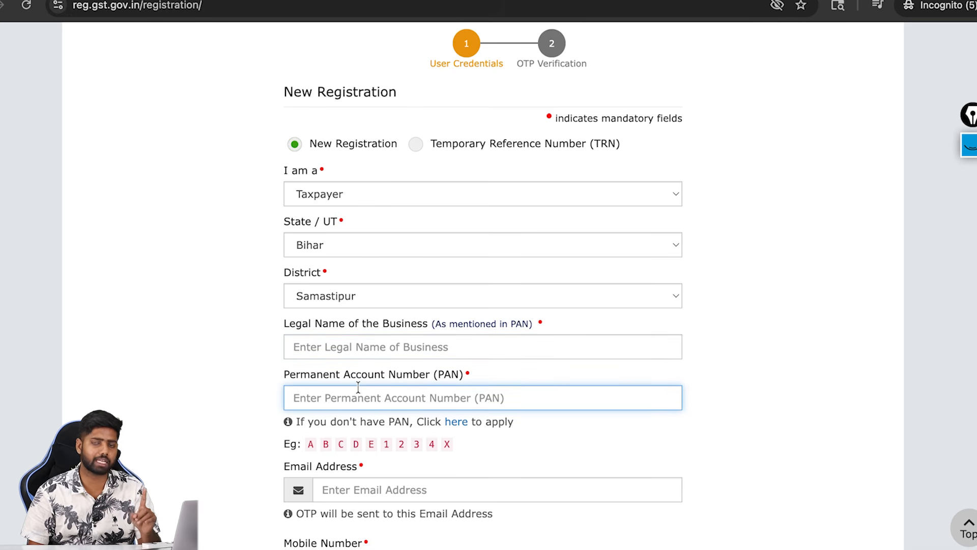
click(340, 494)
scroll(341, 493, down, 5)
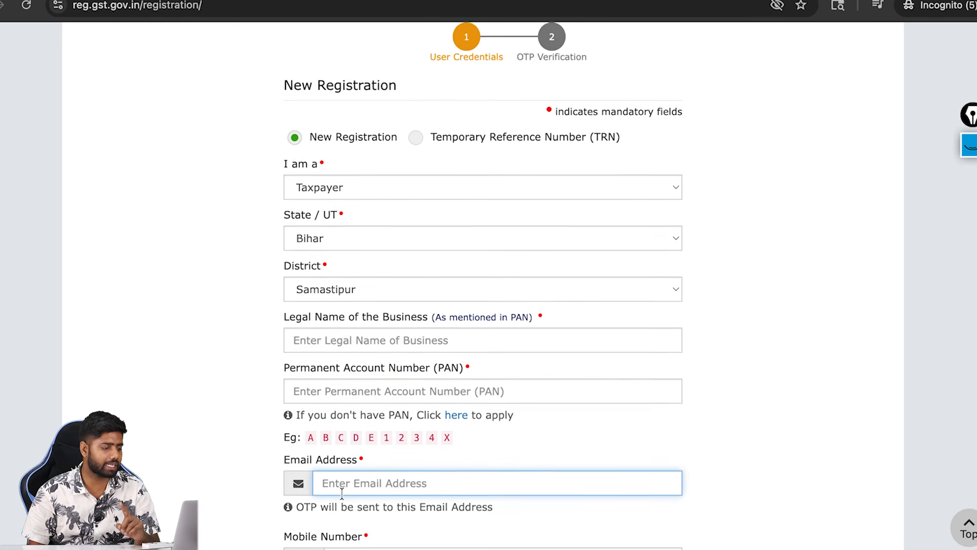
scroll(344, 497, down, 3)
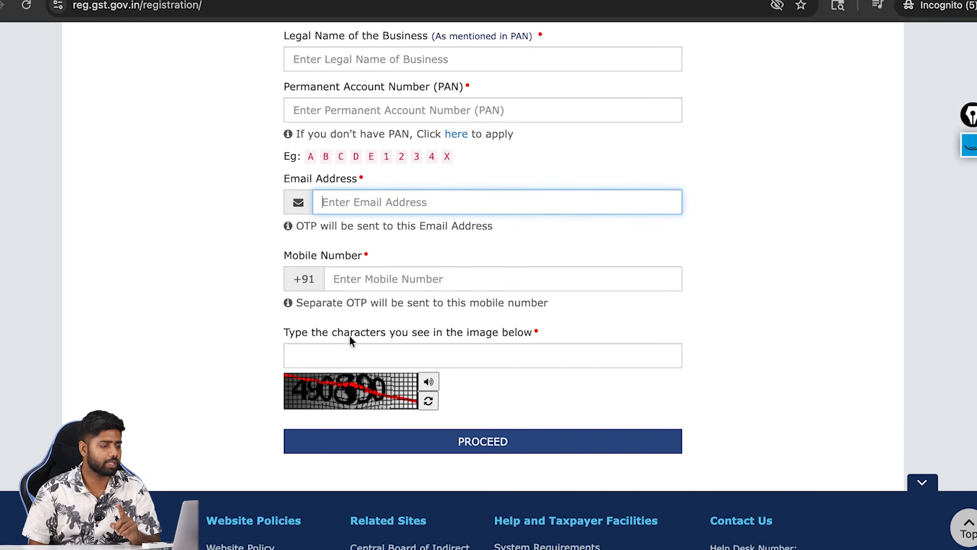
click(350, 281)
click(334, 376)
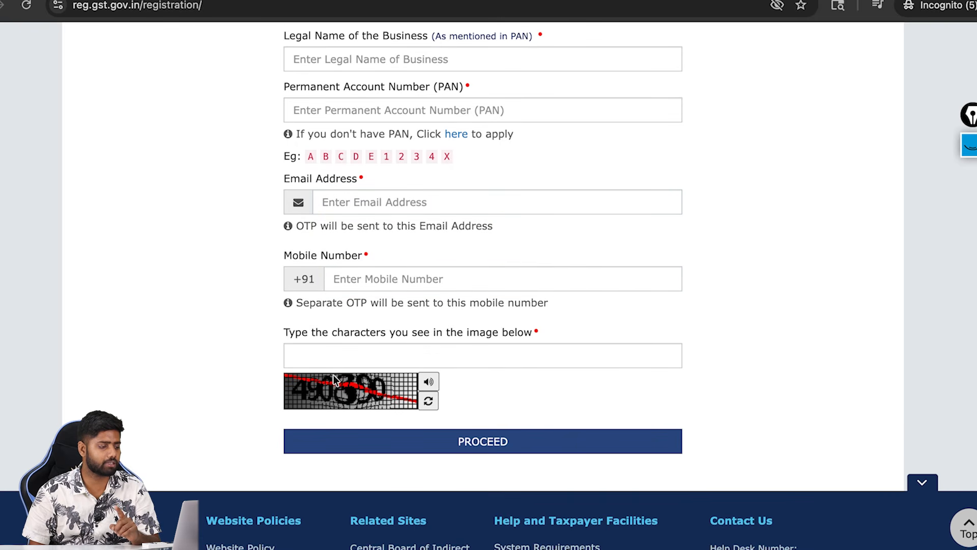
click(329, 356)
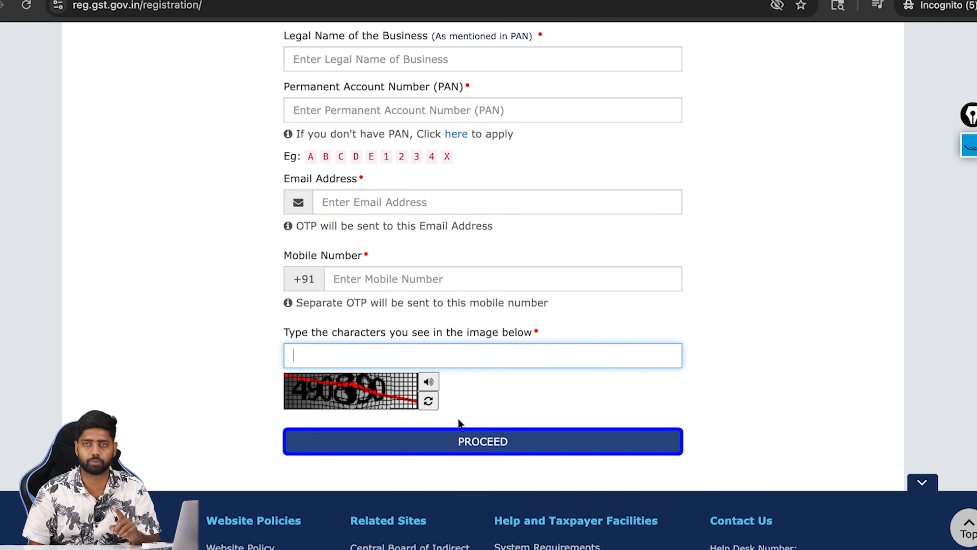
click(458, 439)
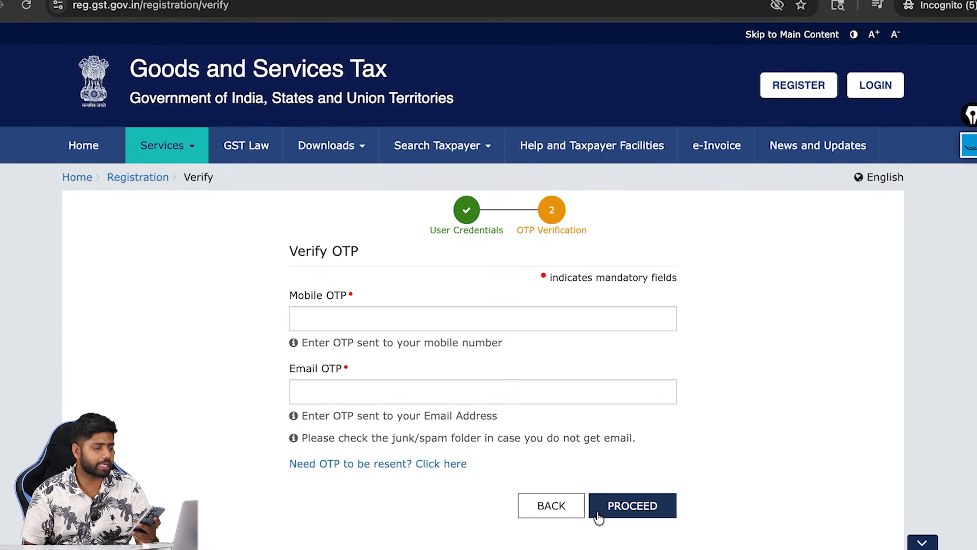
Verify the mobile and email OTPs, then select the issued TRN in the success banner
click(485, 317)
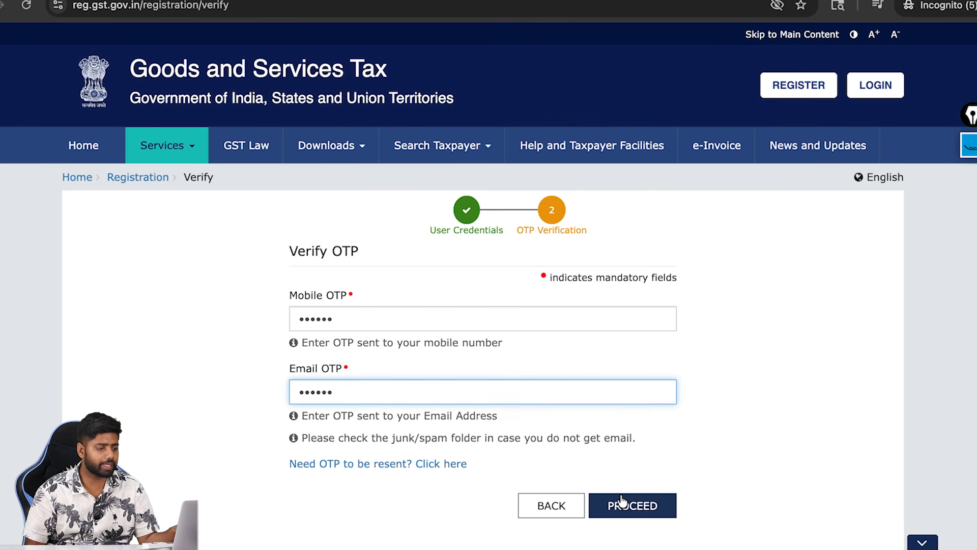
click(621, 498)
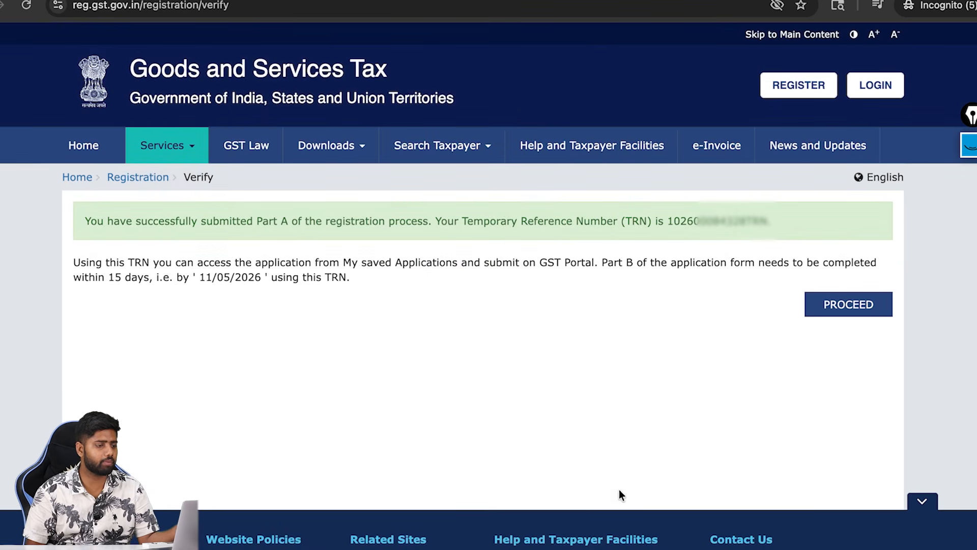
drag(658, 221, 765, 221)
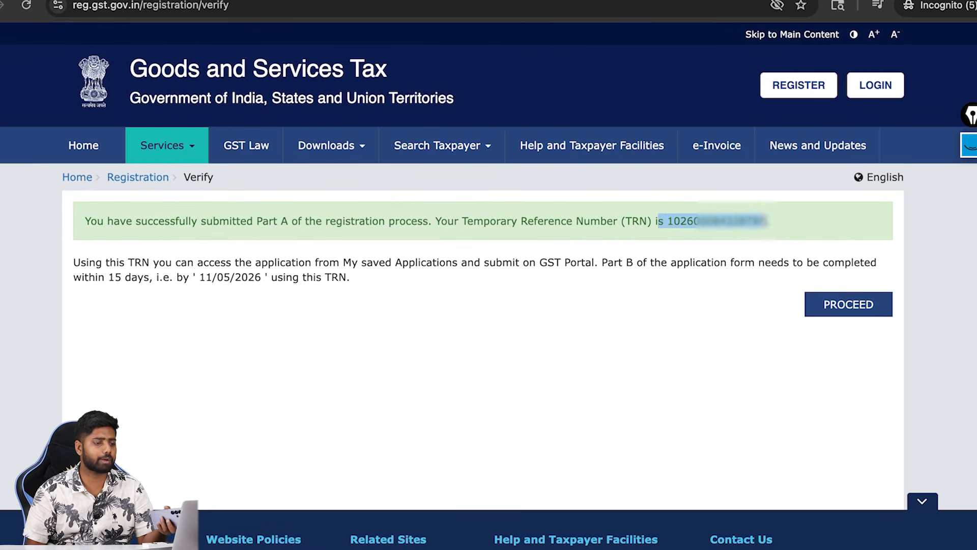
click(711, 313)
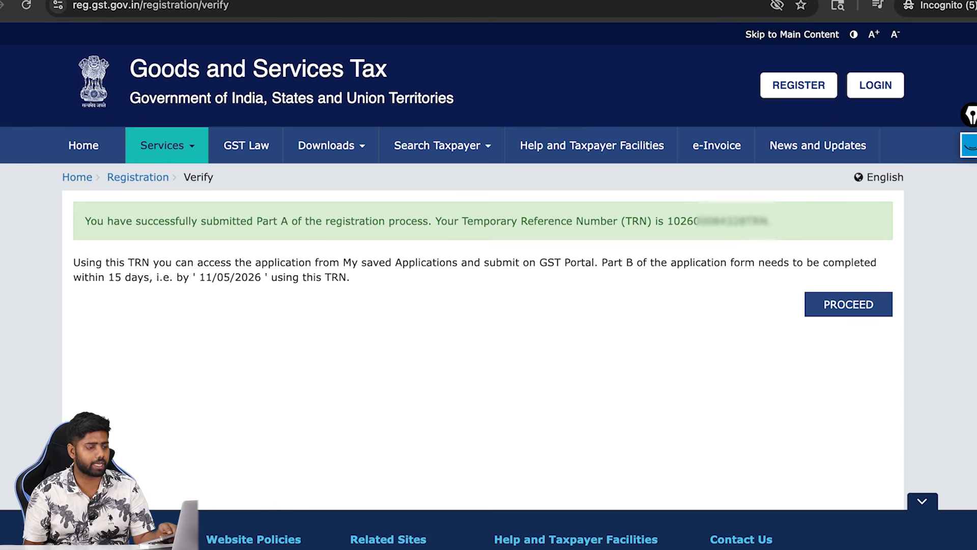
double_click(734, 221)
Log in with the pasted TRN and the captcha answer
click(829, 309)
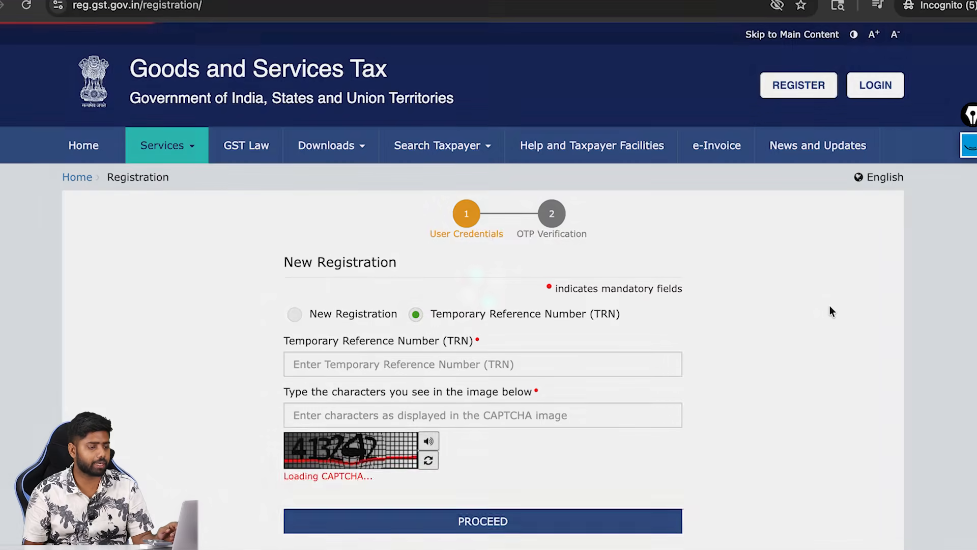
click(383, 367)
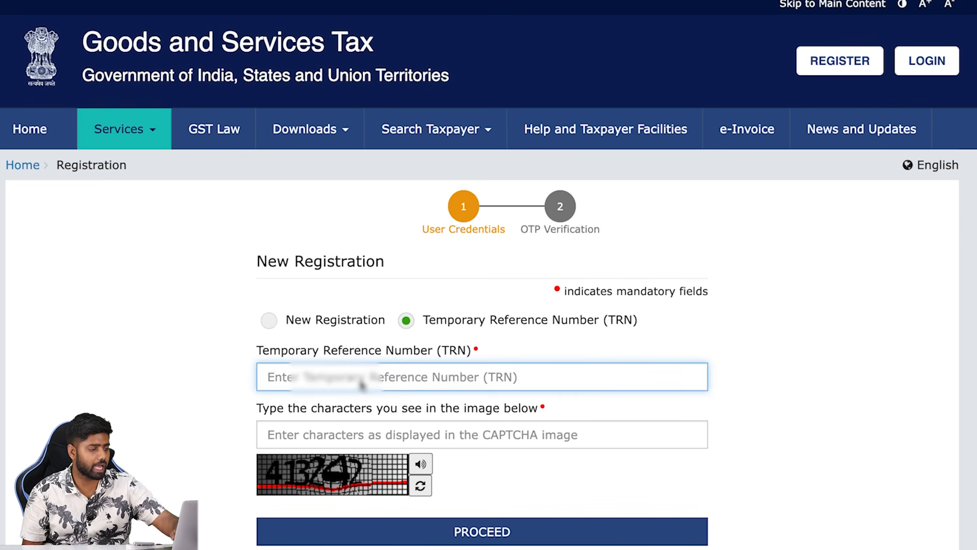
key(ctrl+v)
click(339, 424)
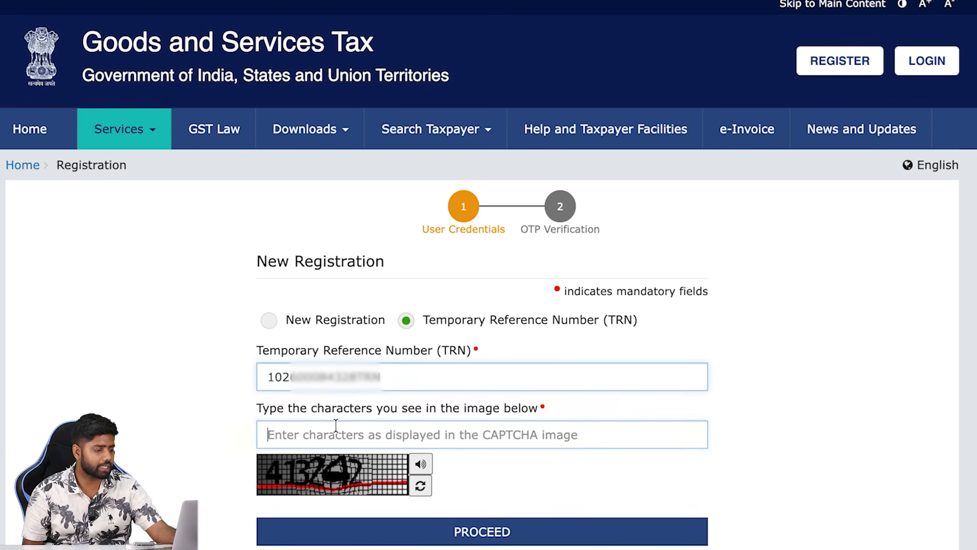
text(413242)
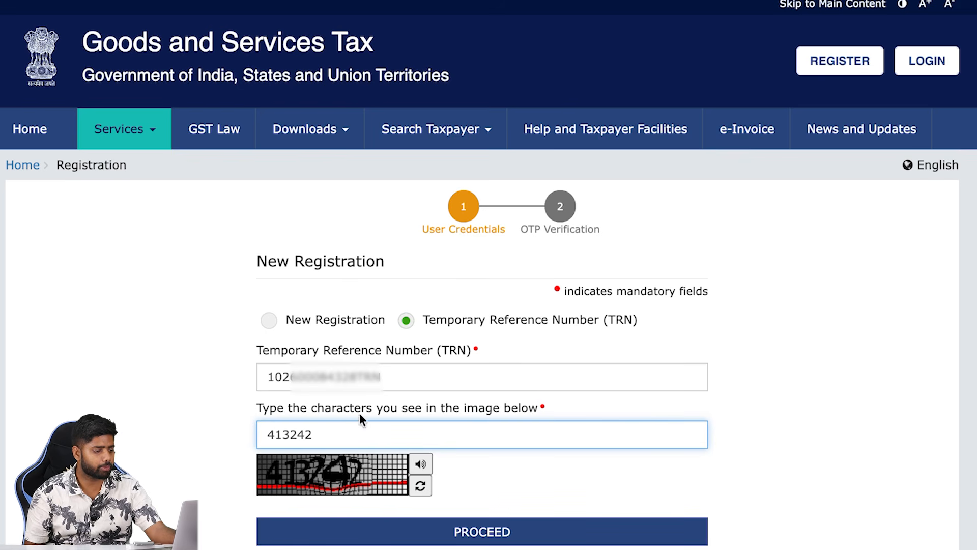
click(503, 541)
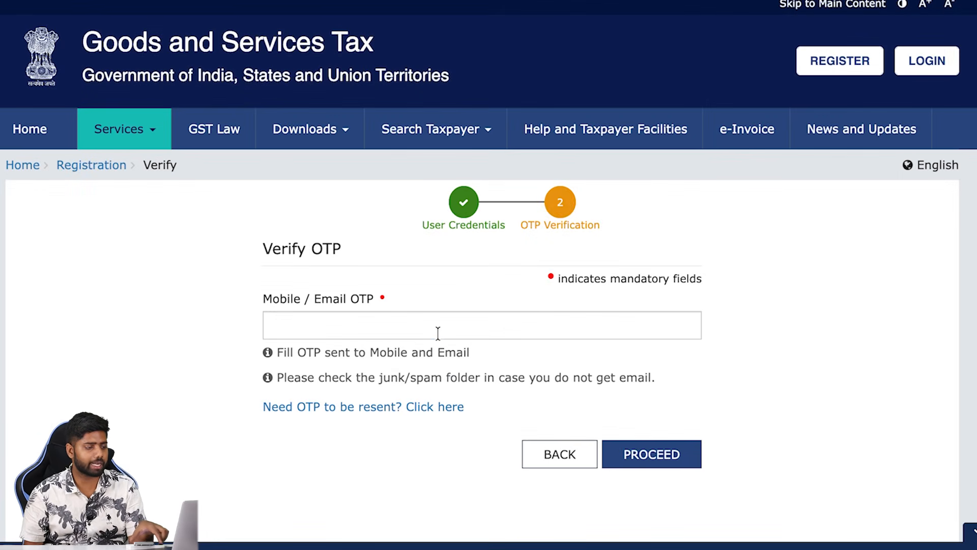
Verify the login OTP and open the saved GST REG-01 draft for editing
click(438, 333)
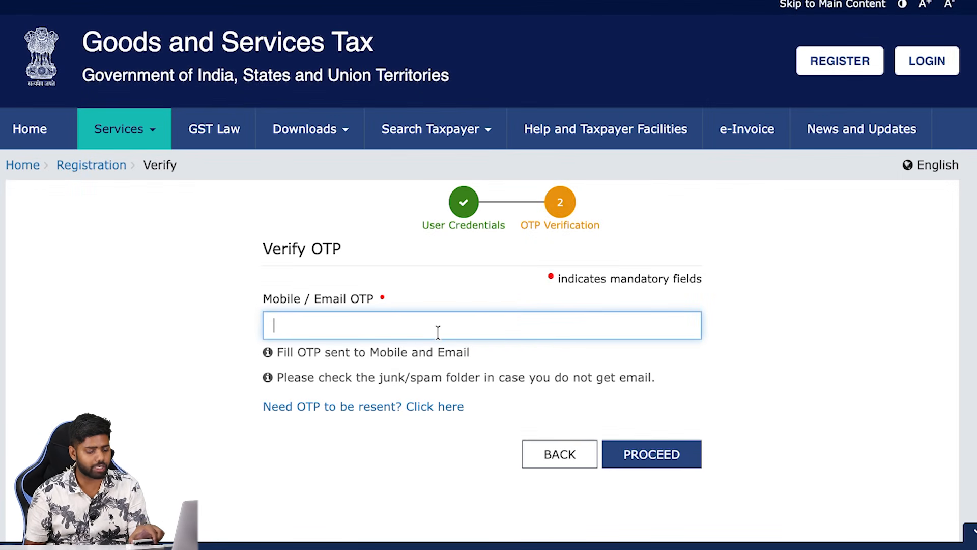
text(••••••)
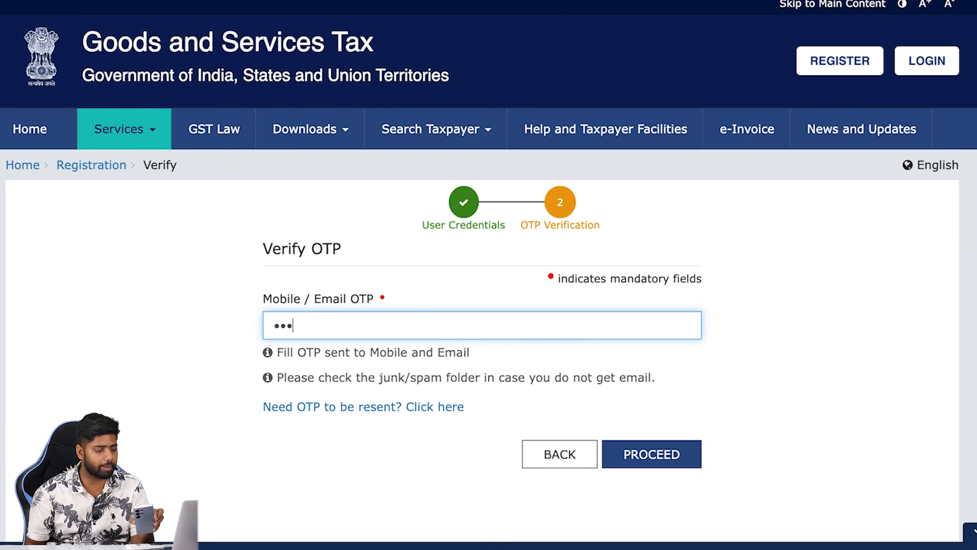
click(642, 454)
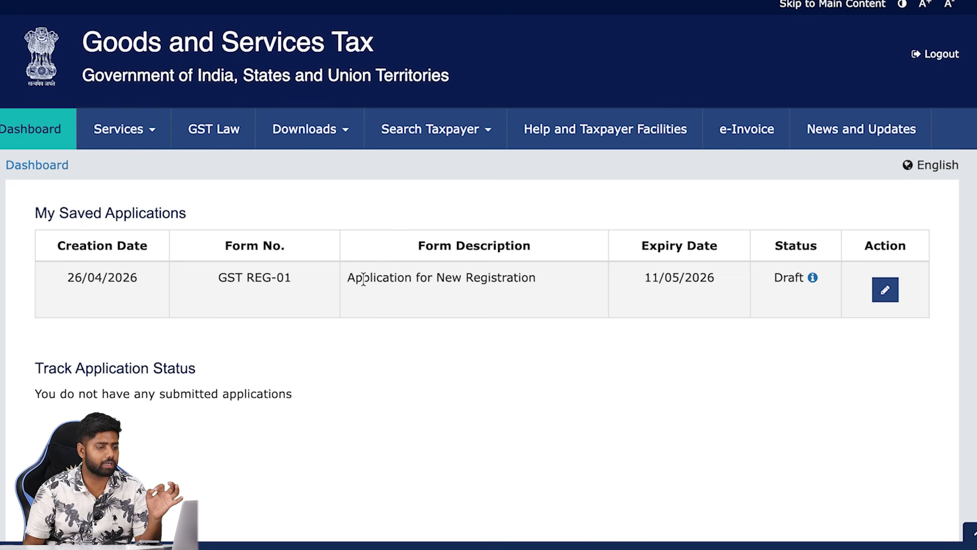
drag(348, 277, 536, 279)
click(607, 331)
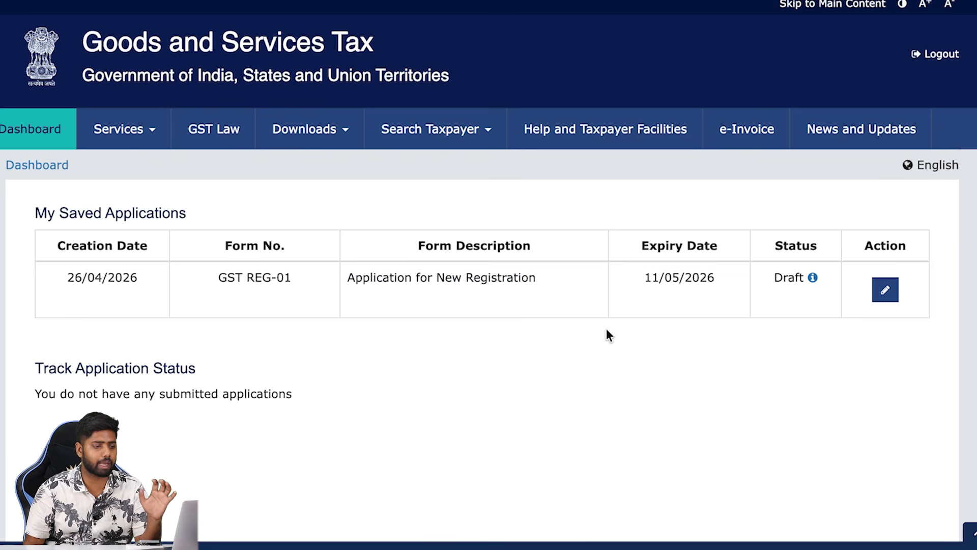
click(887, 292)
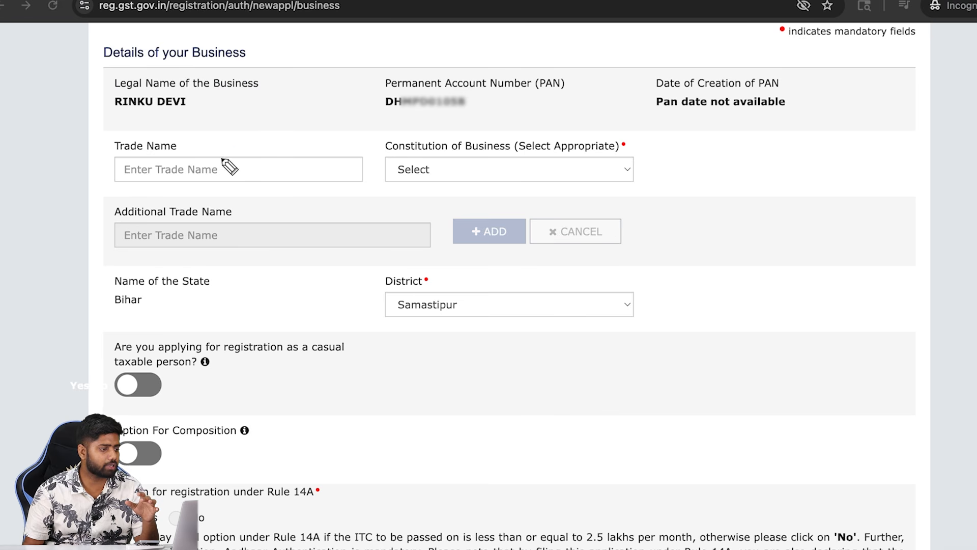
Choose Proprietorship as Constitution of Business and keep Samastipur as the Bihar district
mouse_move(230, 192)
mouse_down()
mouse_move(246, 180)
mouse_move(236, 169)
mouse_up()
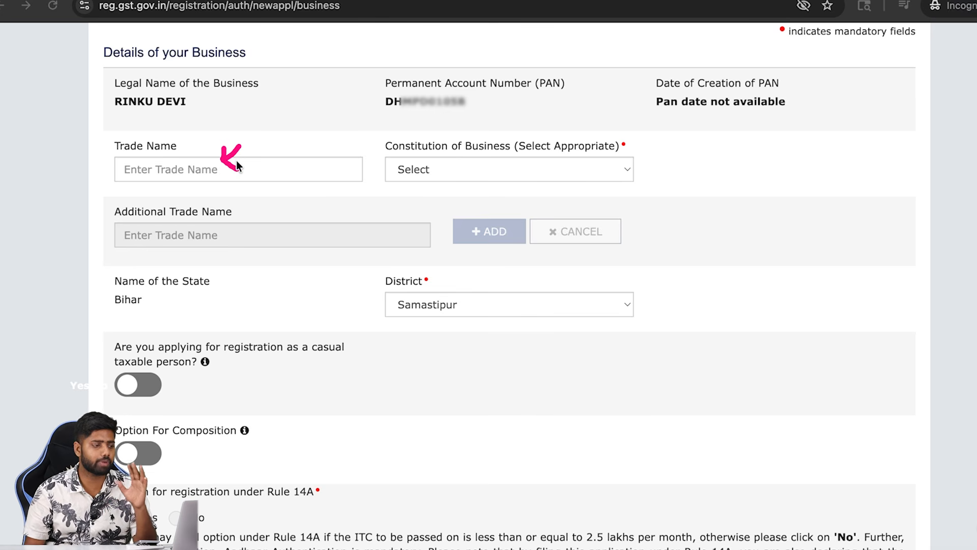
drag(266, 172, 279, 168)
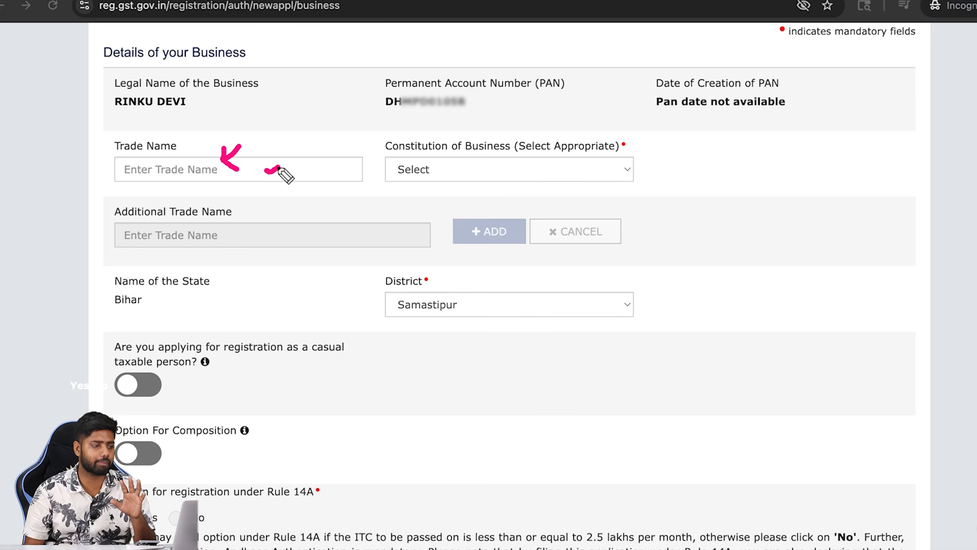
click(468, 169)
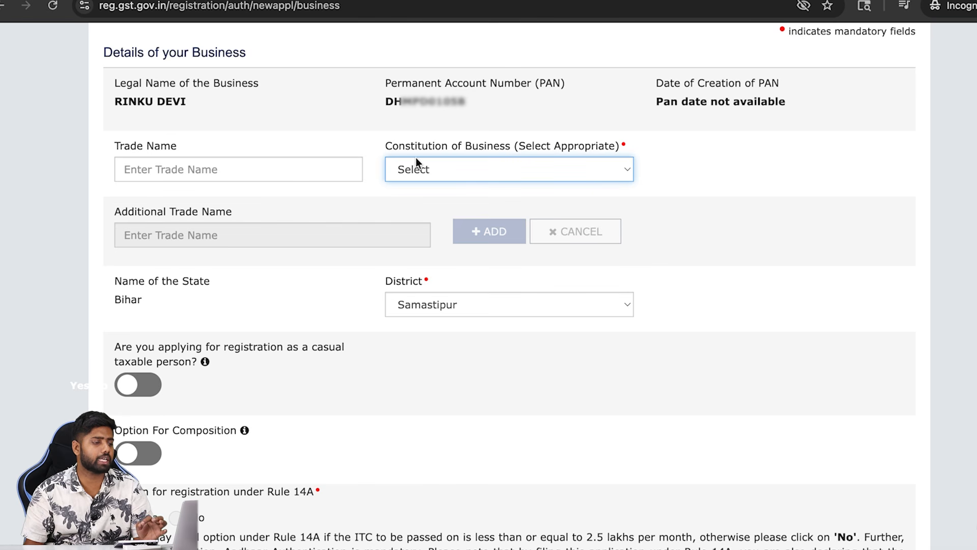
click(436, 166)
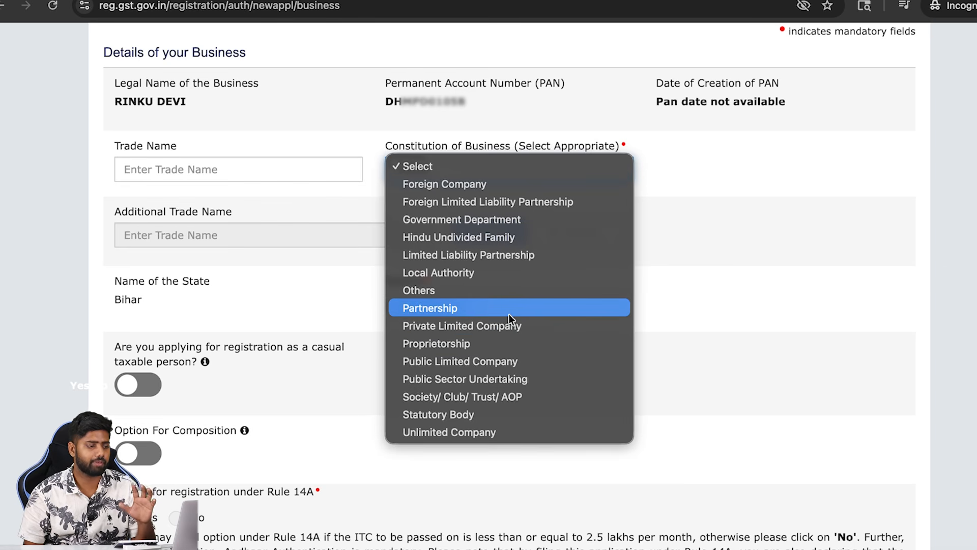
click(494, 343)
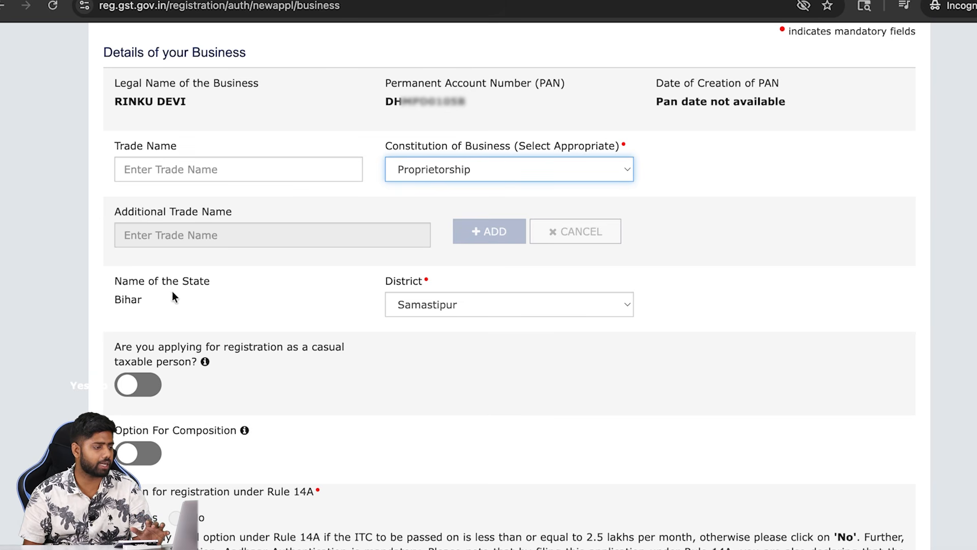
double_click(124, 299)
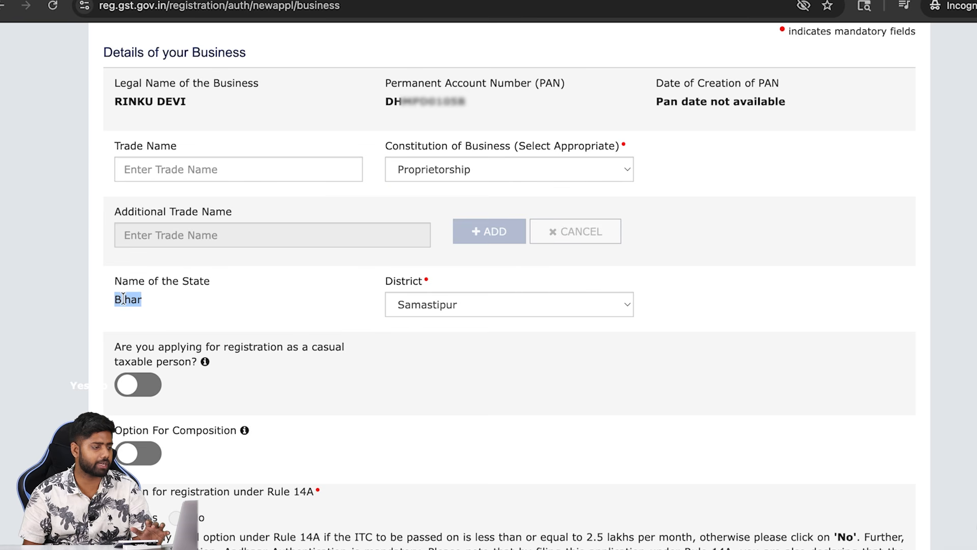
click(386, 304)
click(387, 304)
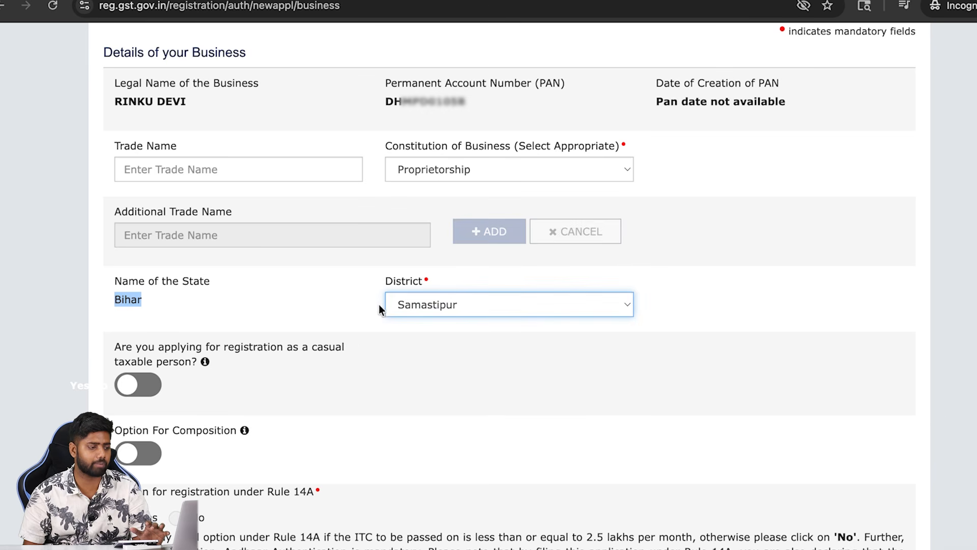
Annotate the Rule 14A question and the 2.5 lakhs limit on the form
scroll(375, 303, down, 5)
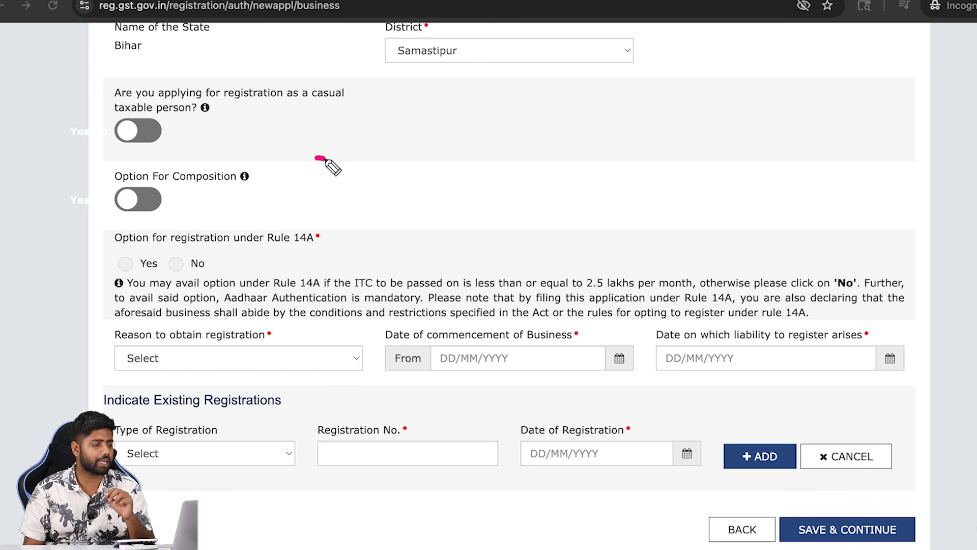
mouse_move(325, 159)
mouse_down()
mouse_move(338, 194)
mouse_move(313, 223)
mouse_move(326, 222)
mouse_move(312, 220)
mouse_up()
drag(133, 275, 145, 273)
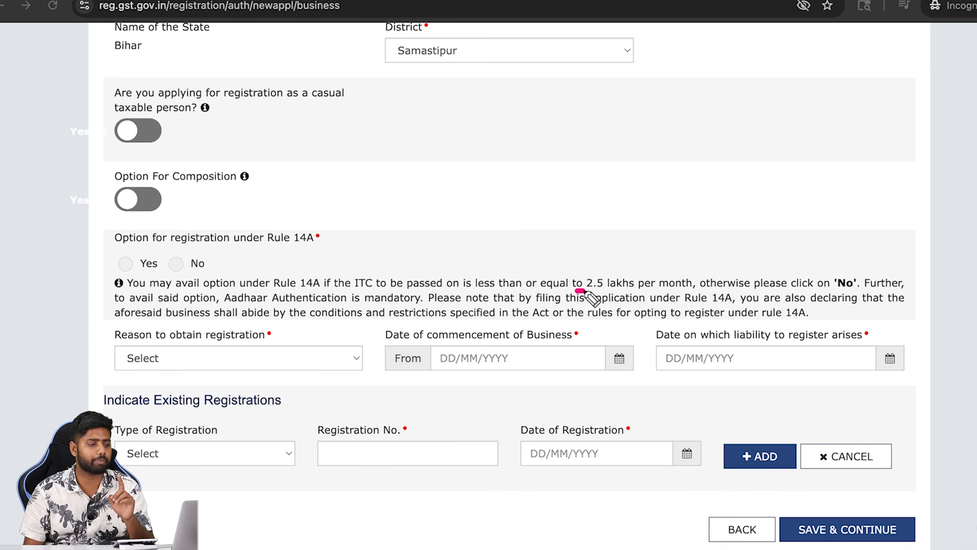
drag(576, 291, 609, 294)
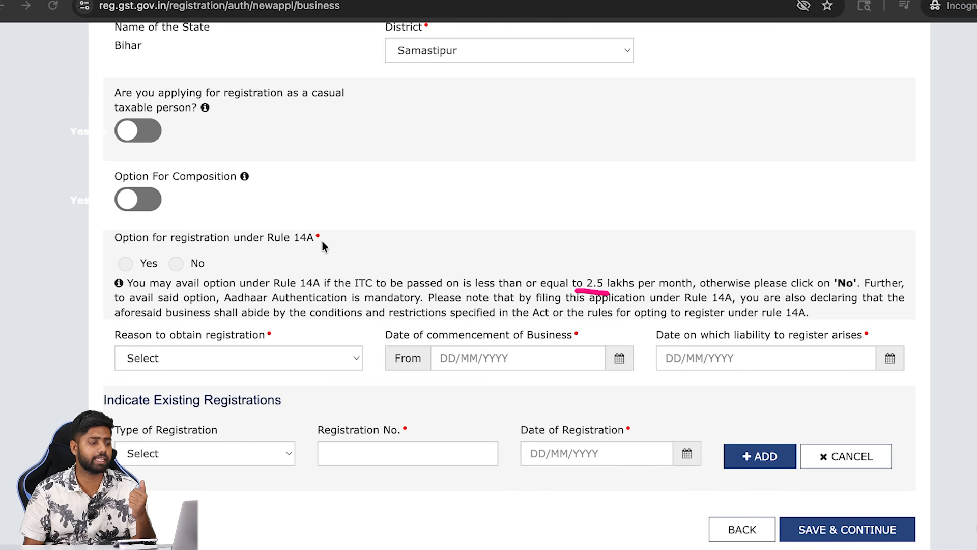
drag(322, 242, 341, 249)
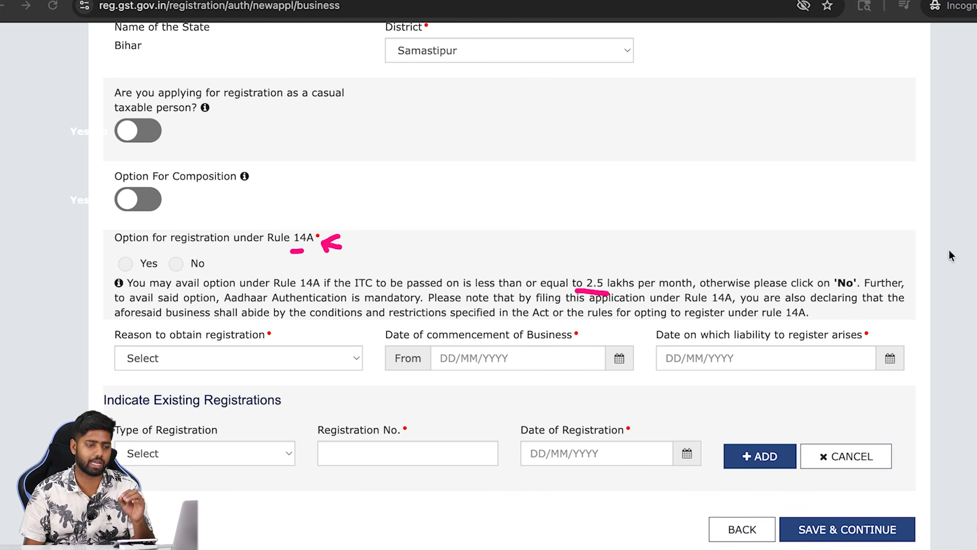
click(971, 338)
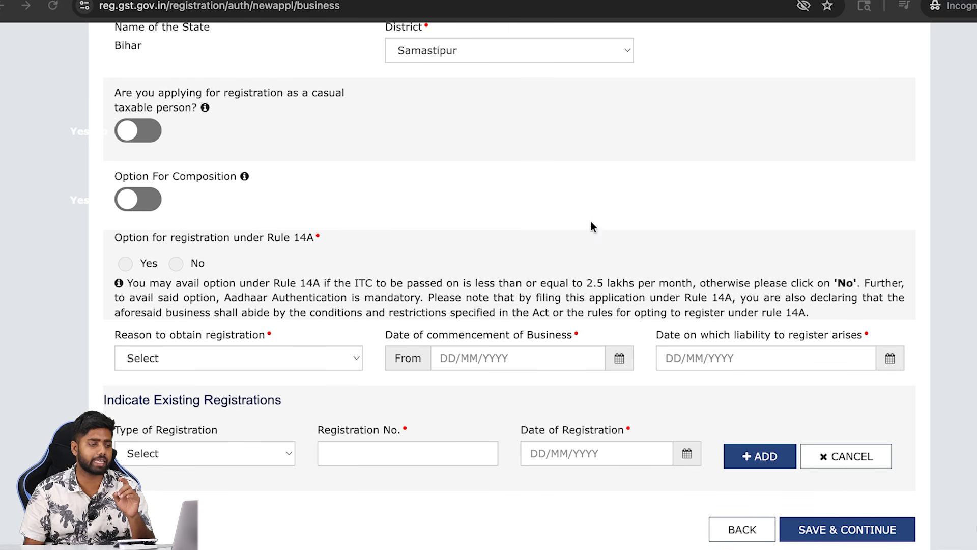
mouse_move(592, 226)
mouse_down()
mouse_move(594, 264)
mouse_move(606, 253)
mouse_up()
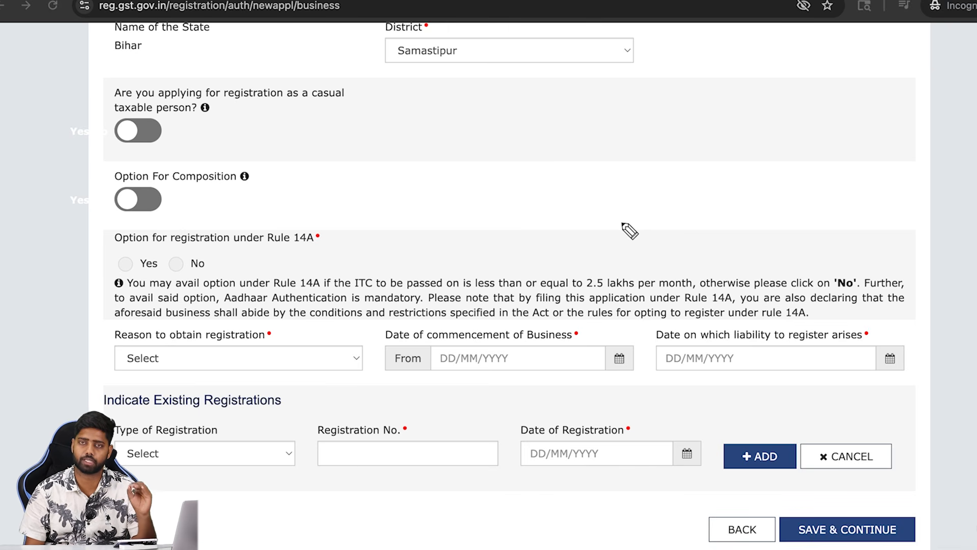
Pick Voluntary Basis as the registration reason and 26/04/2026 as the commencement date
click(181, 358)
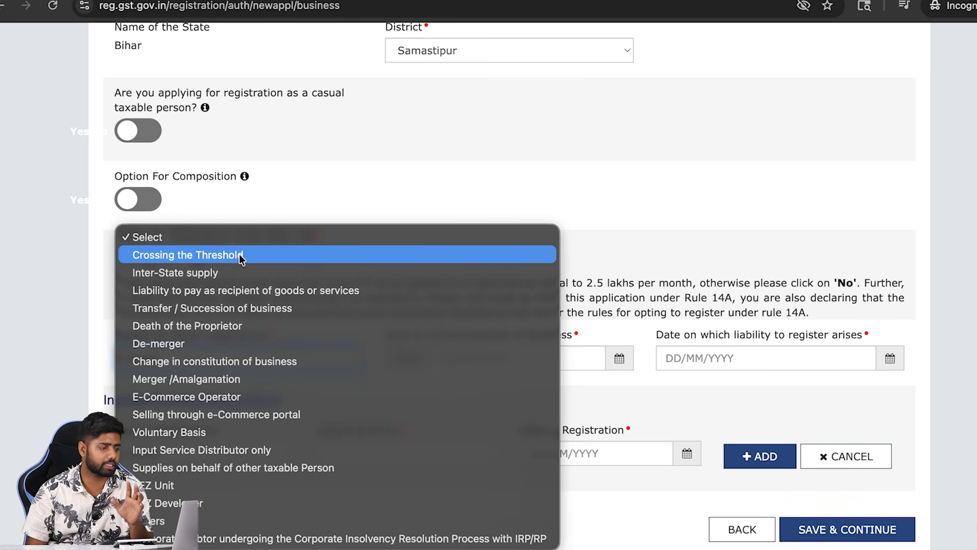
click(223, 431)
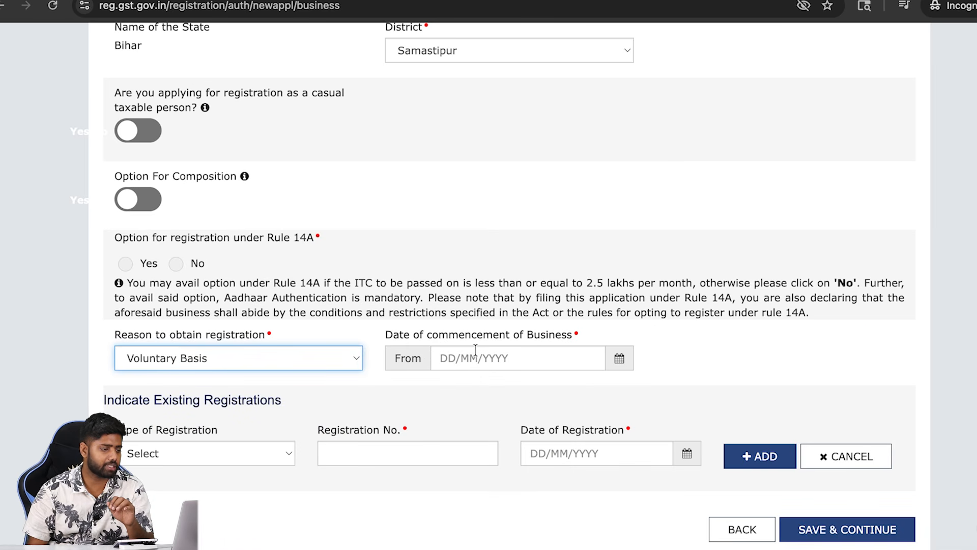
click(490, 357)
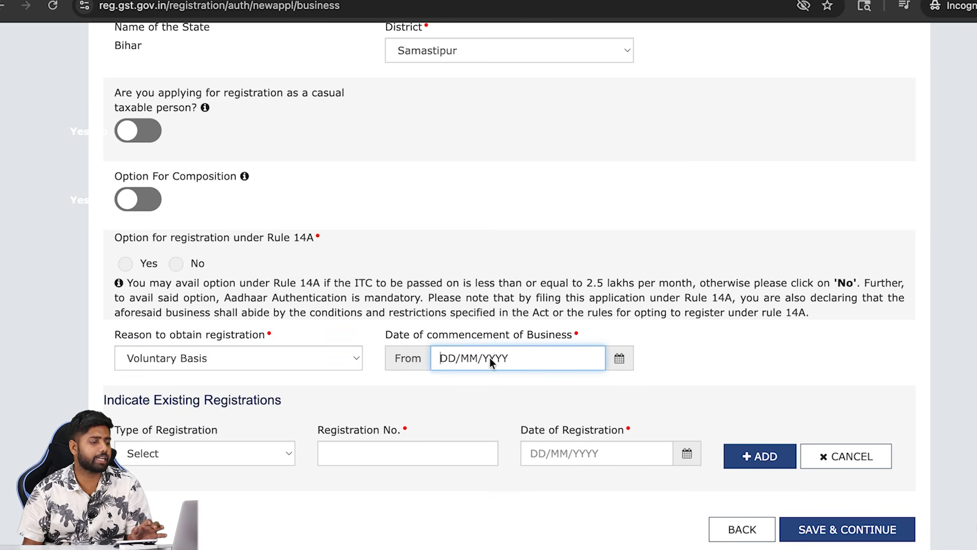
click(620, 359)
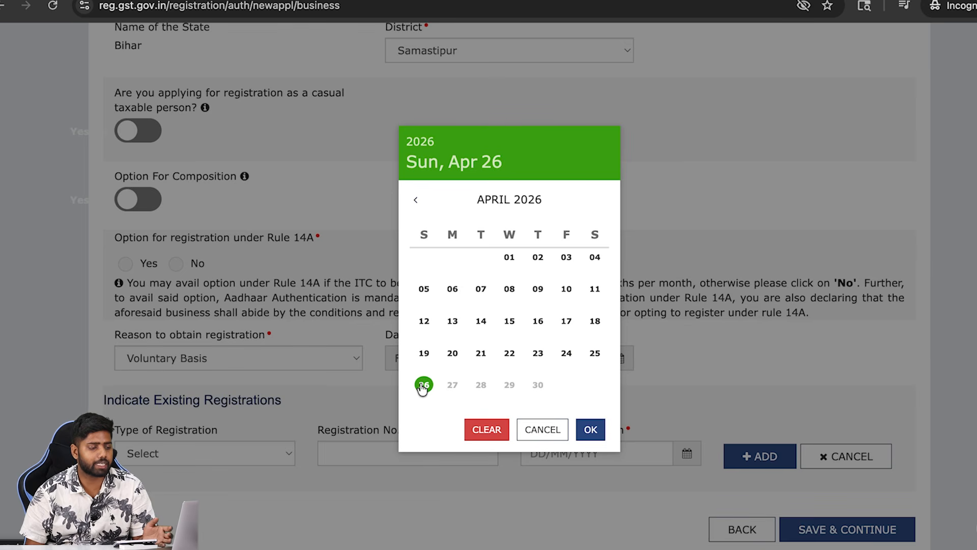
click(423, 386)
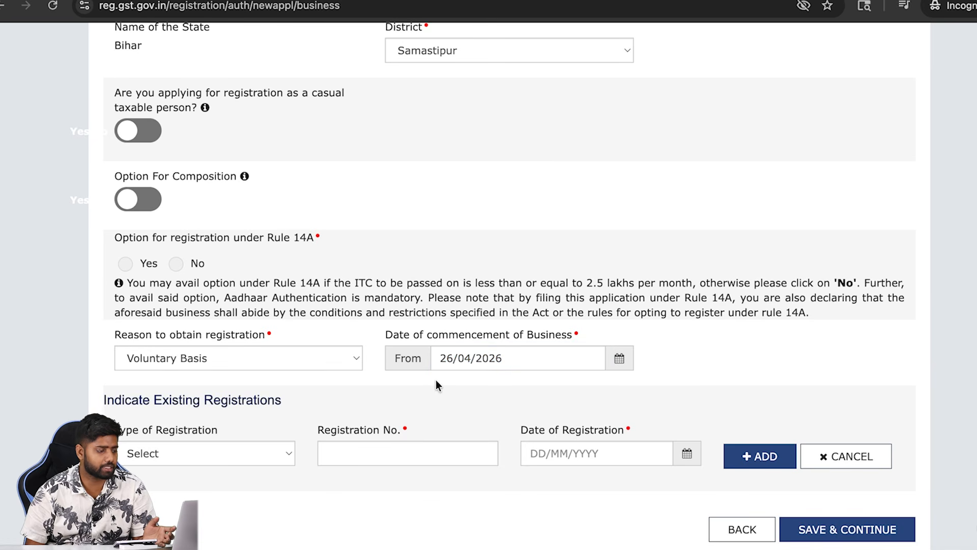
scroll(435, 380, down, 1)
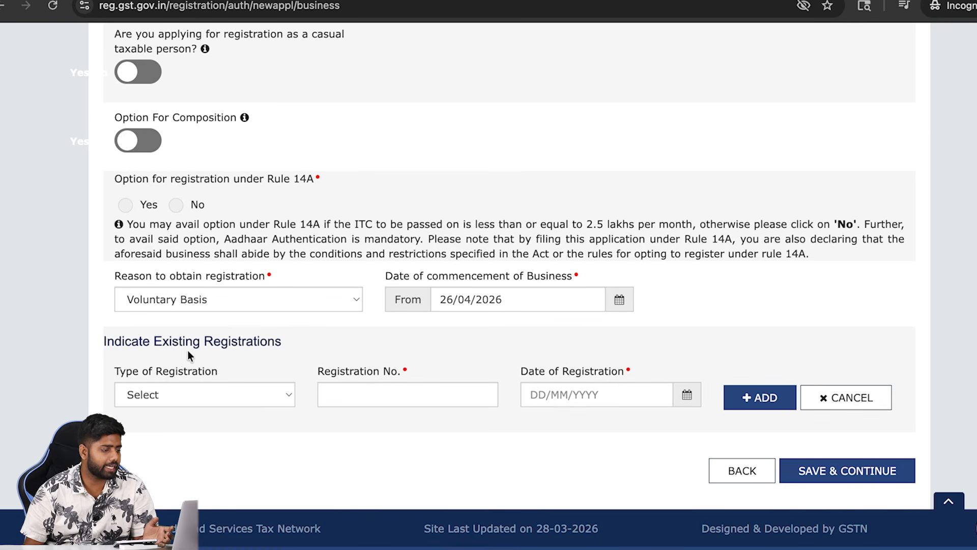
triple_click(231, 341)
triple_click(231, 340)
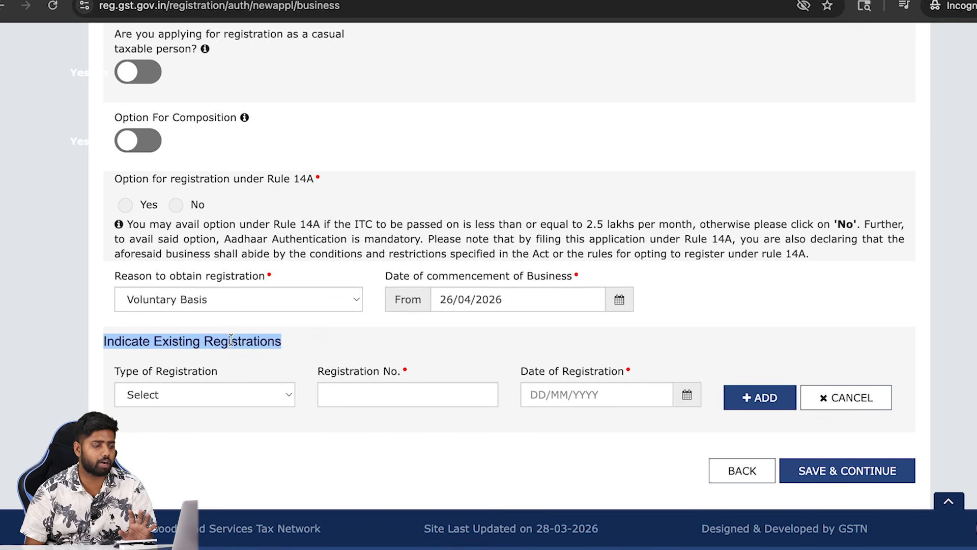
click(234, 340)
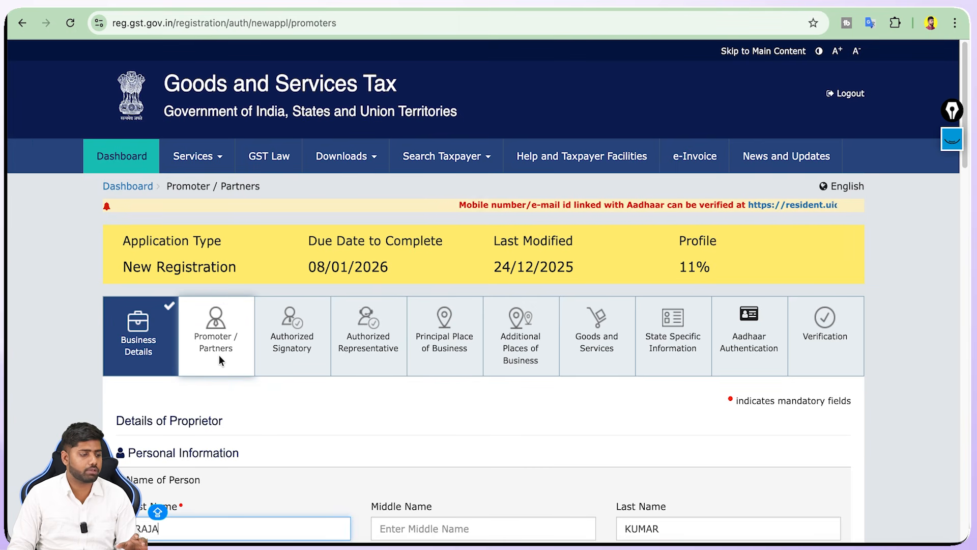
Fill in the father's first, middle and last name fields
scroll(219, 355, down, 8)
triple_click(183, 66)
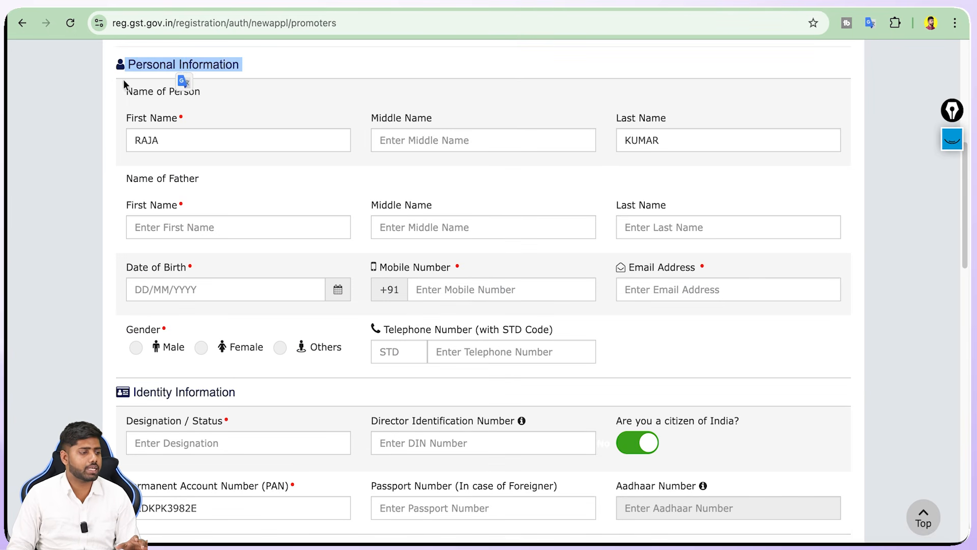
click(96, 93)
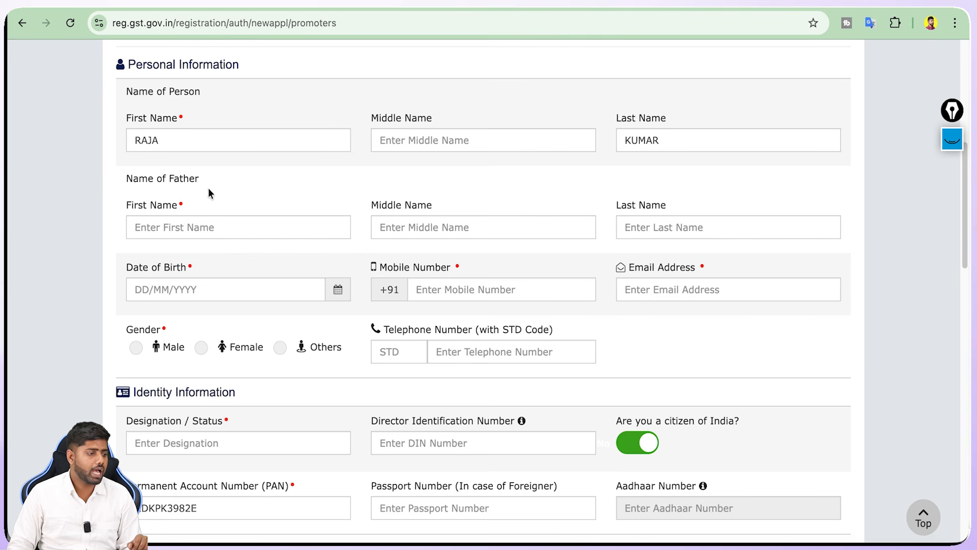
triple_click(173, 179)
click(193, 180)
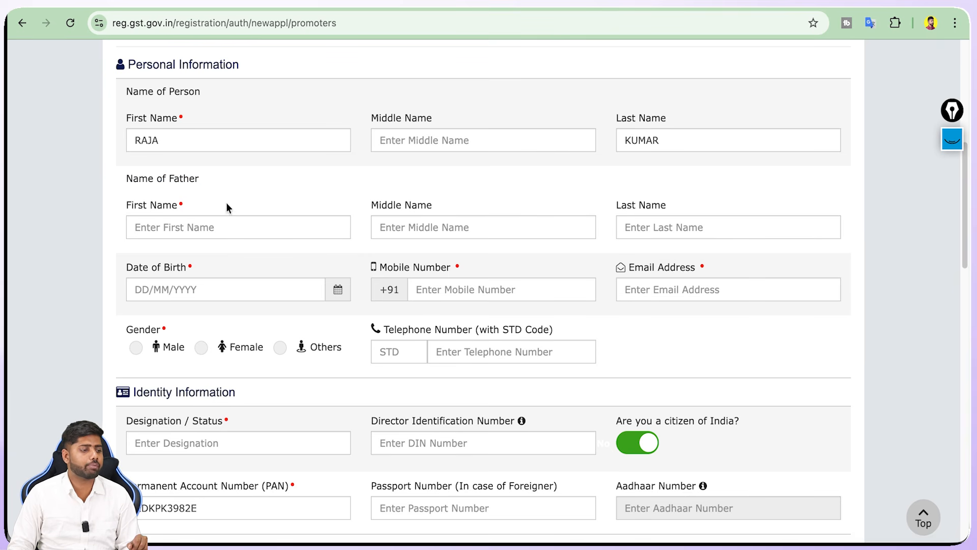
click(234, 225)
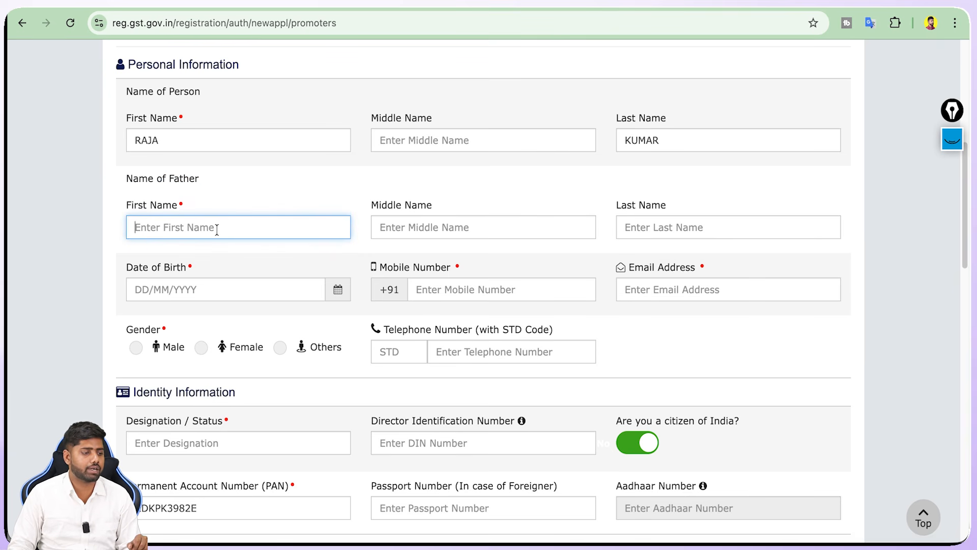
click(447, 223)
click(678, 226)
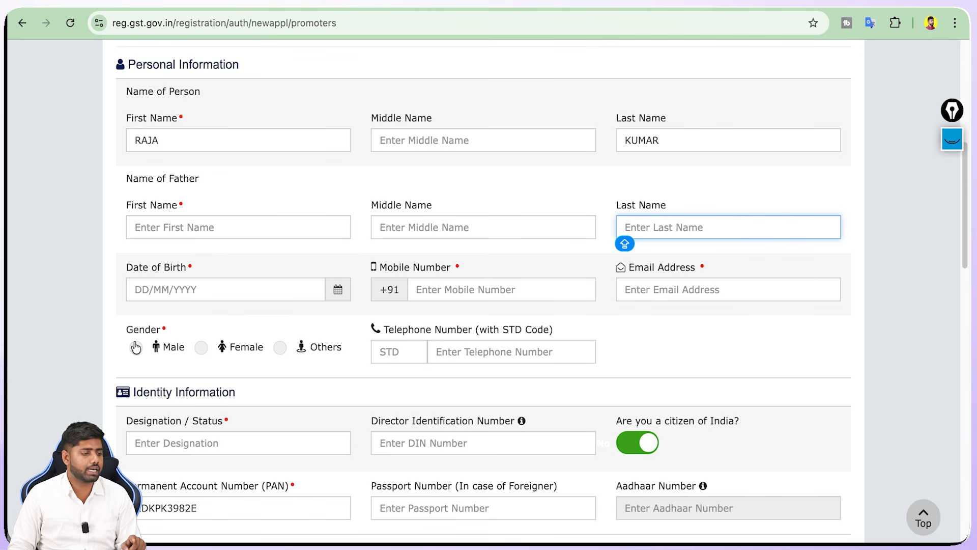
Enter PROPRITER as the proprietor's Designation / Status
scroll(160, 95, down, 6)
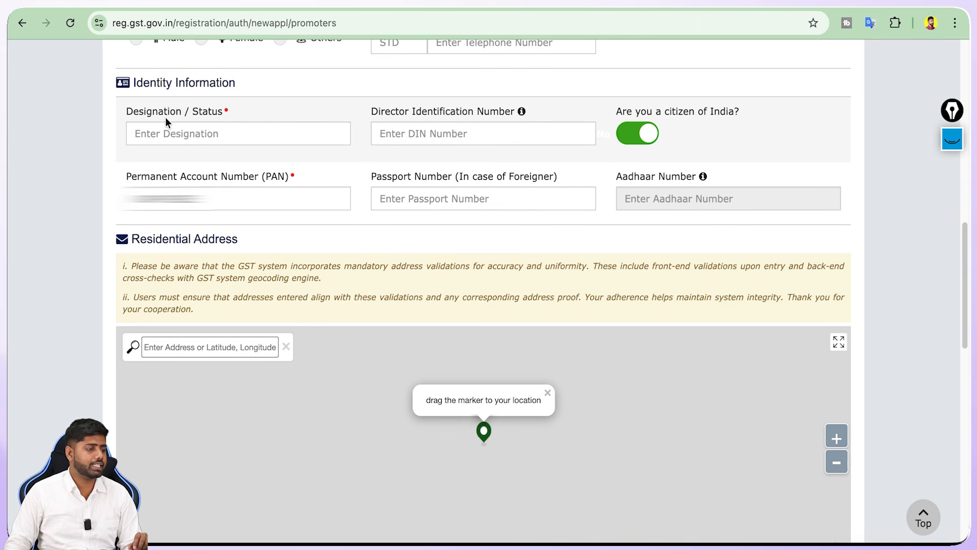
click(199, 135)
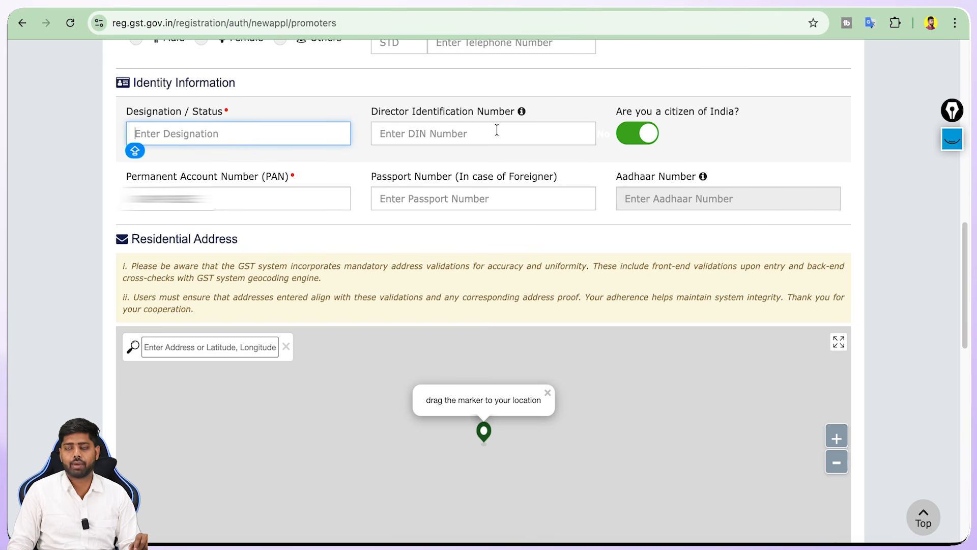
click(476, 133)
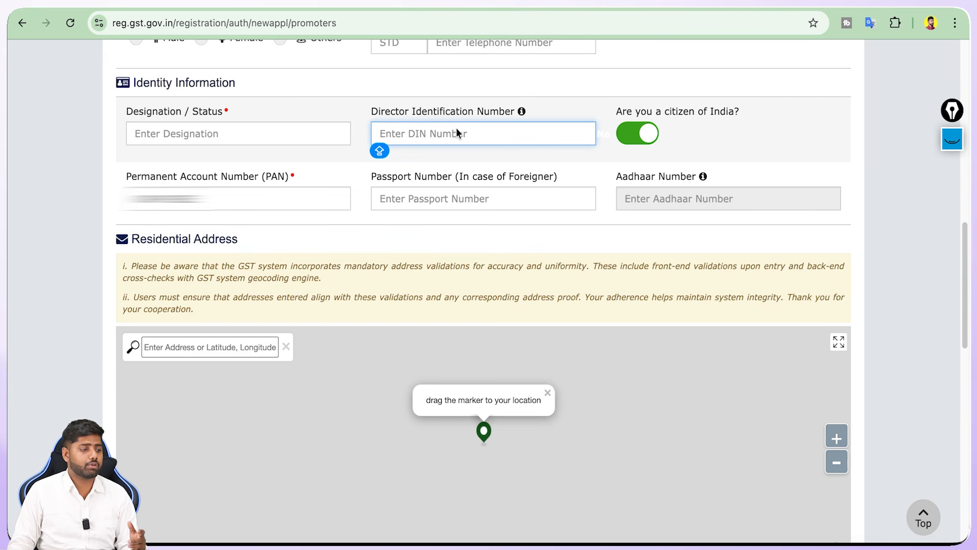
click(295, 132)
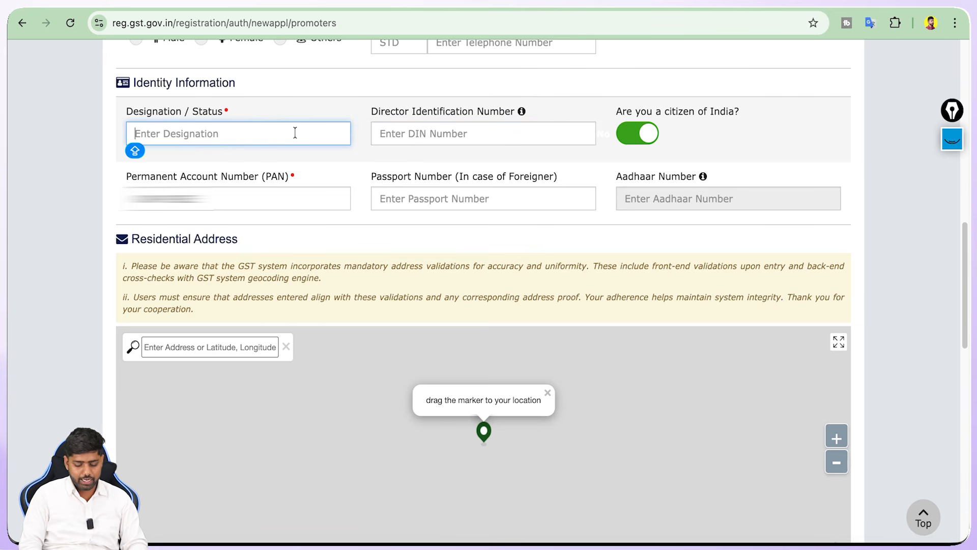
text(PROPRITER)
click(240, 197)
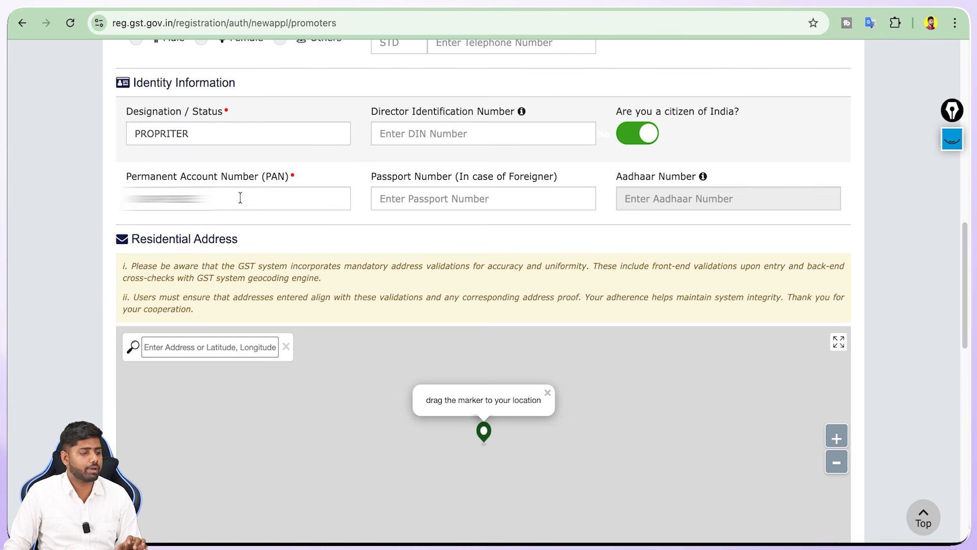
scroll(385, 321, down, 5)
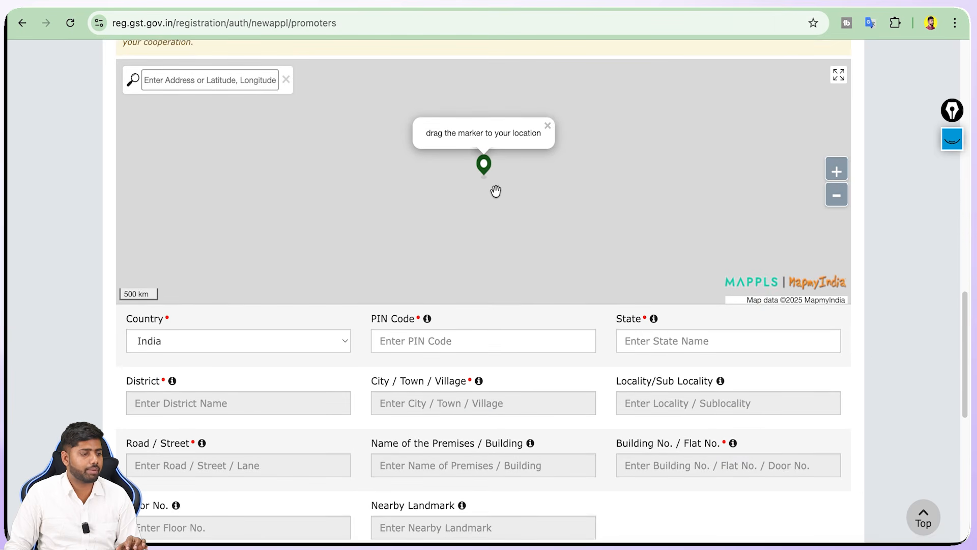
scroll(496, 190, up, 2)
scroll(488, 179, up, 2)
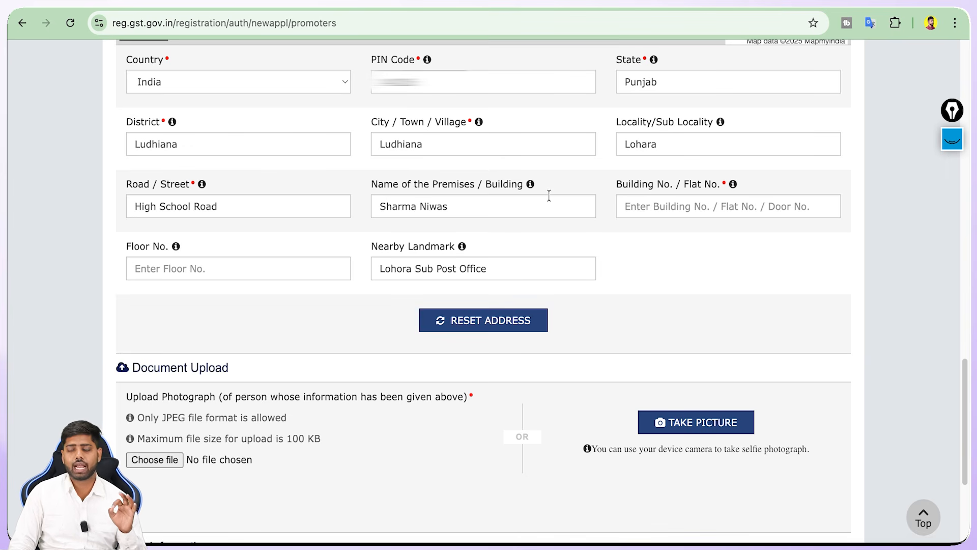
triple_click(539, 212)
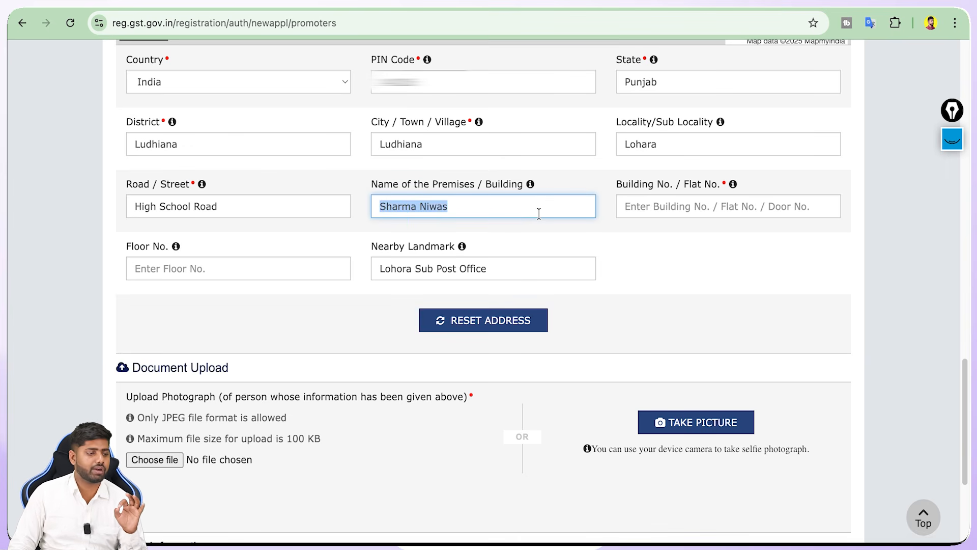
click(272, 200)
double_click(272, 199)
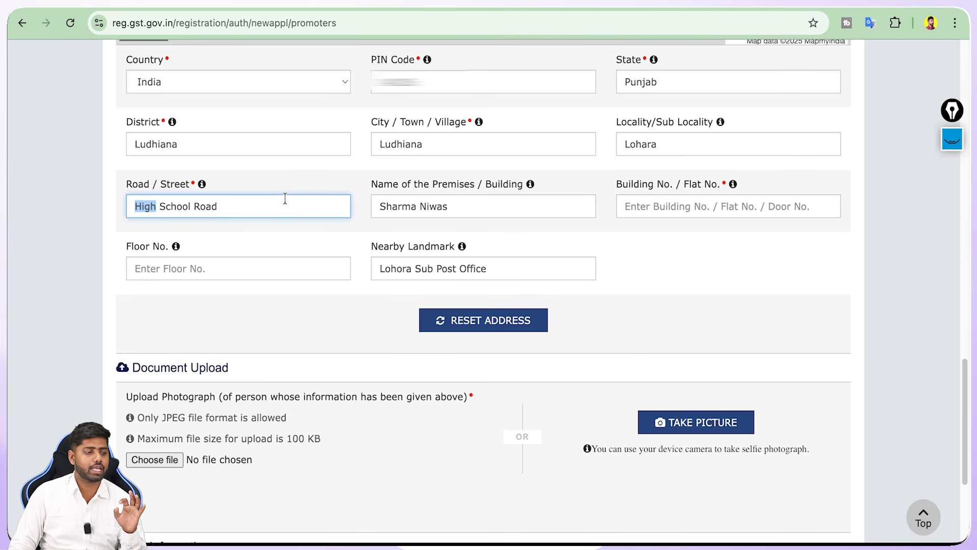
triple_click(284, 199)
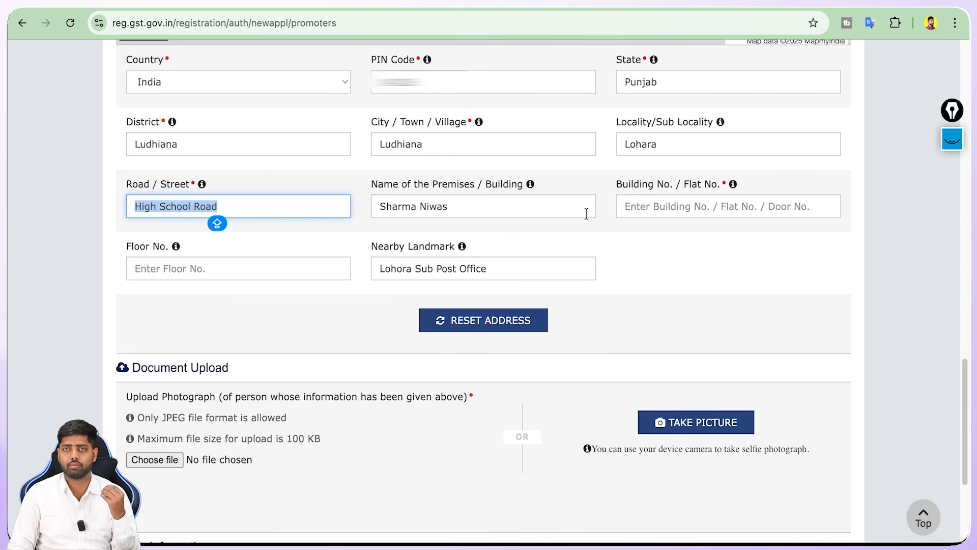
click(264, 213)
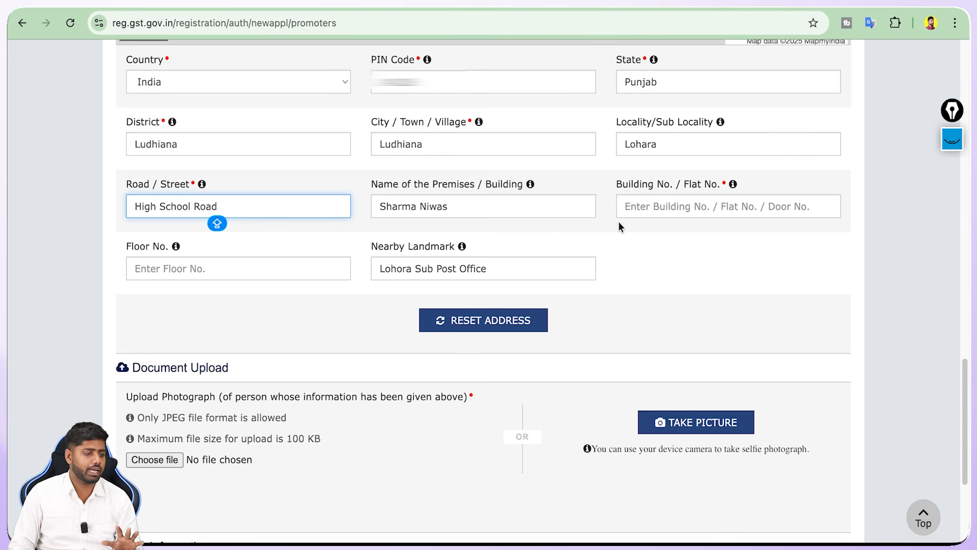
Point out the Document Upload section and its promoter photograph (JPEG) requirement
scroll(224, 205, down, 4)
triple_click(199, 152)
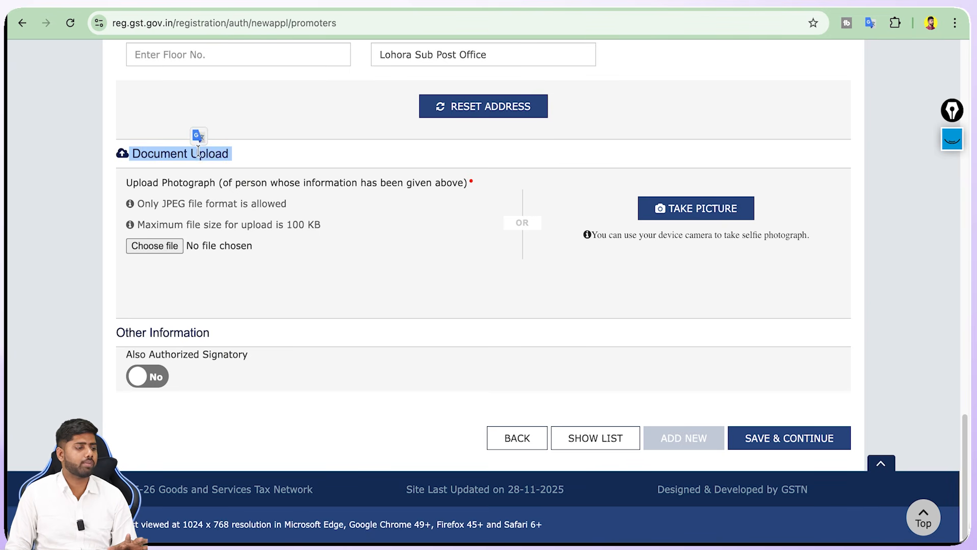
triple_click(203, 187)
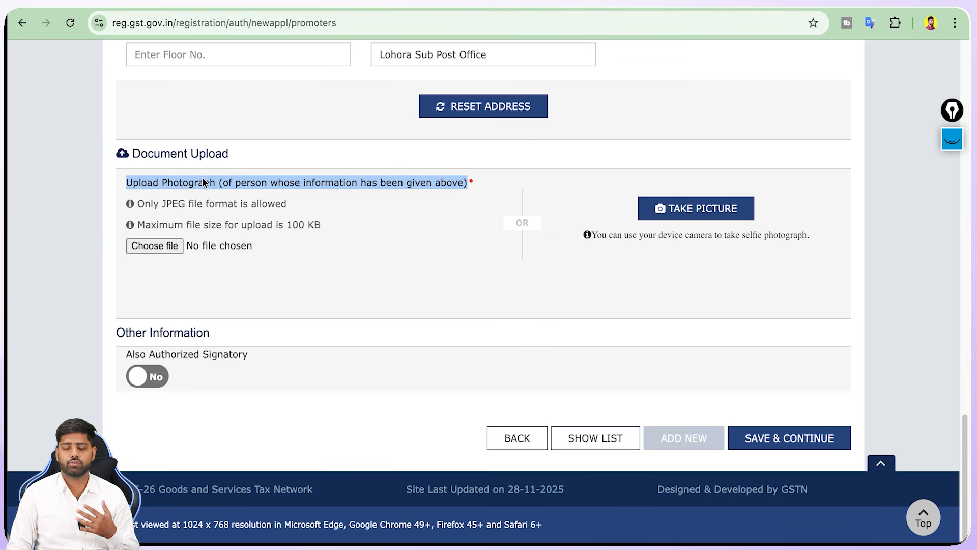
click(250, 180)
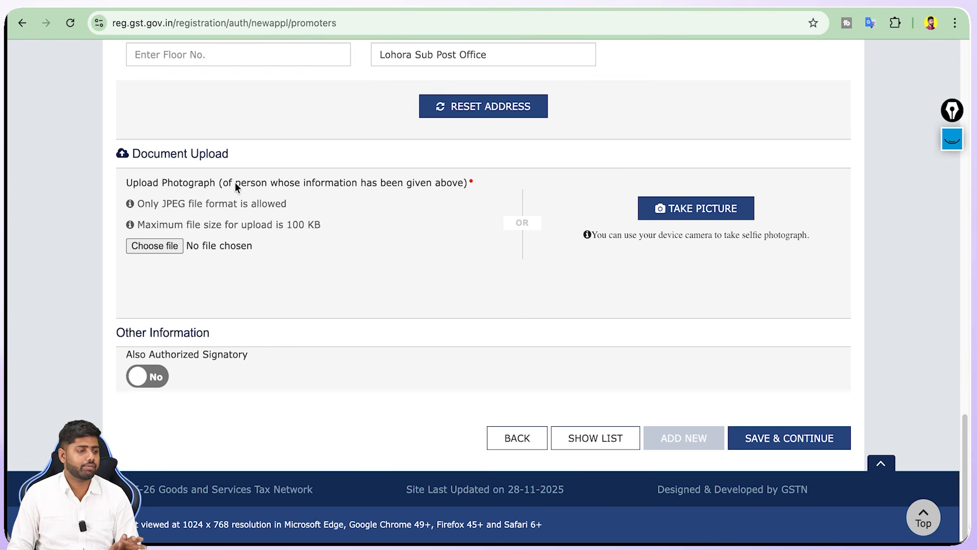
triple_click(235, 184)
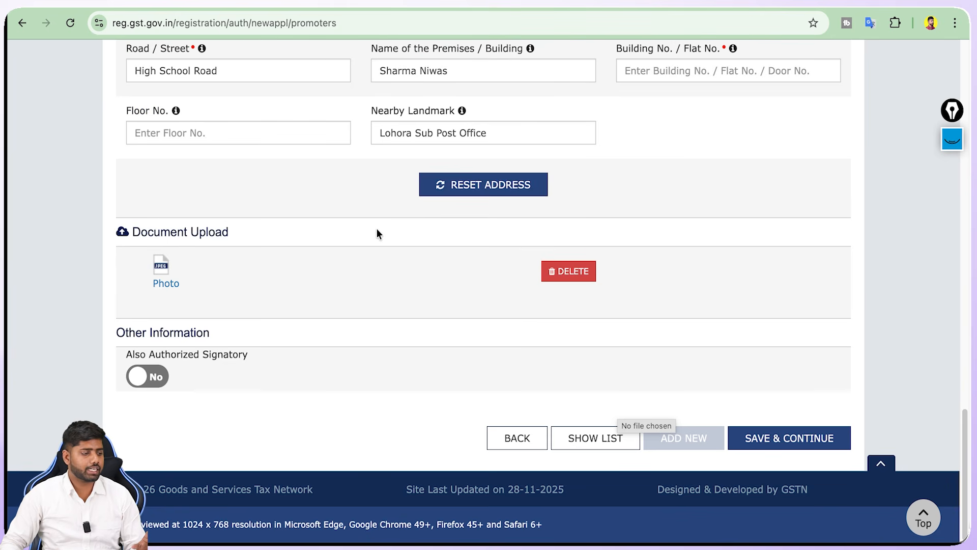
Save the promoter details, tick Primary Authorized Signatory for the proprietor, and save again
click(791, 440)
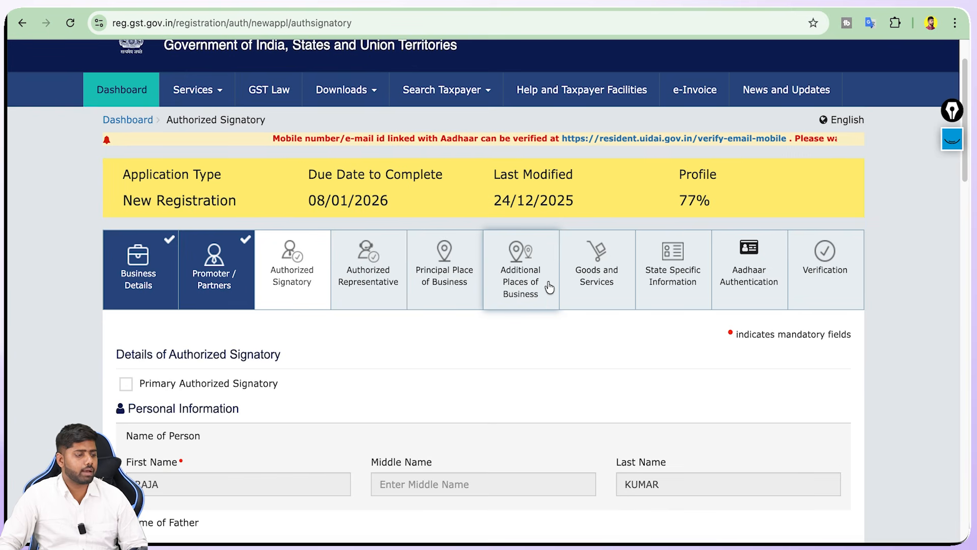
scroll(403, 291, down, 1)
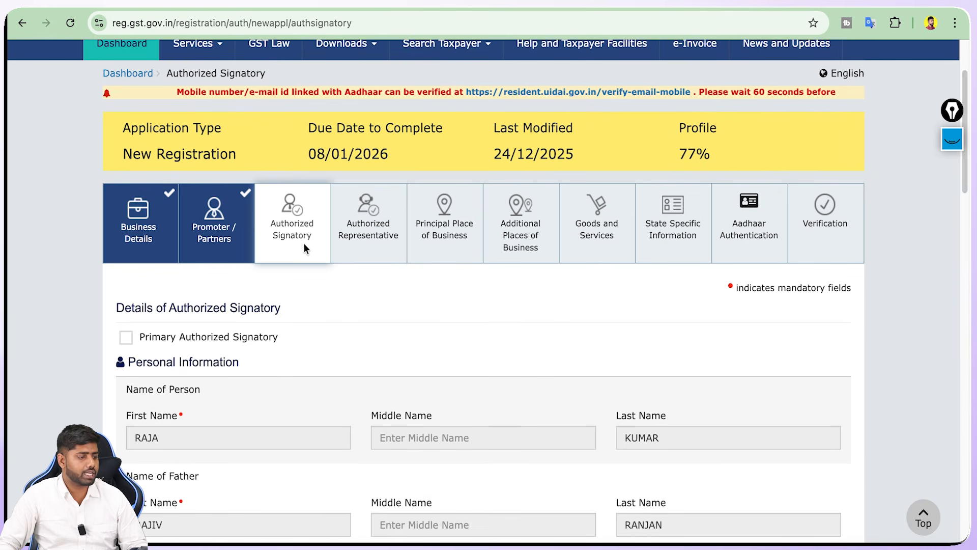
scroll(304, 244, down, 2)
scroll(305, 246, down, 2)
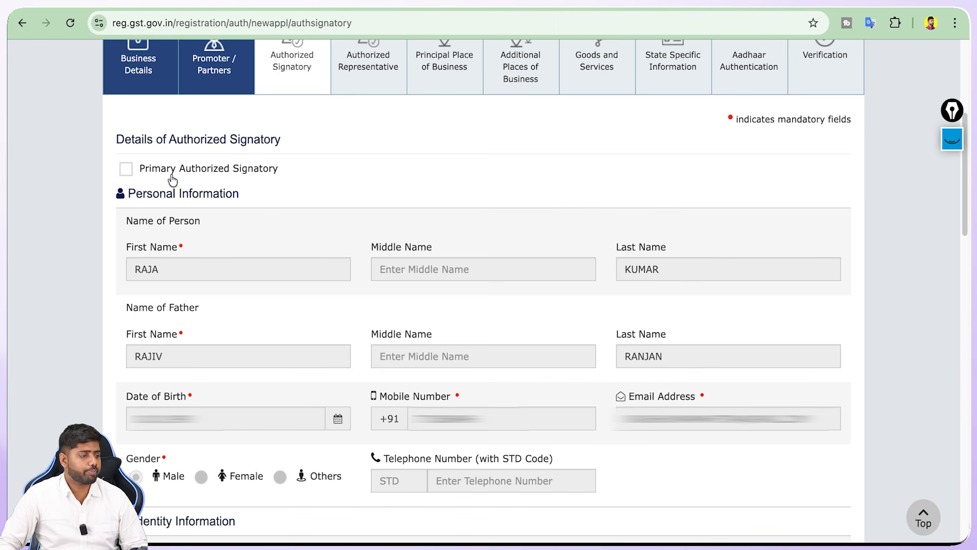
click(125, 171)
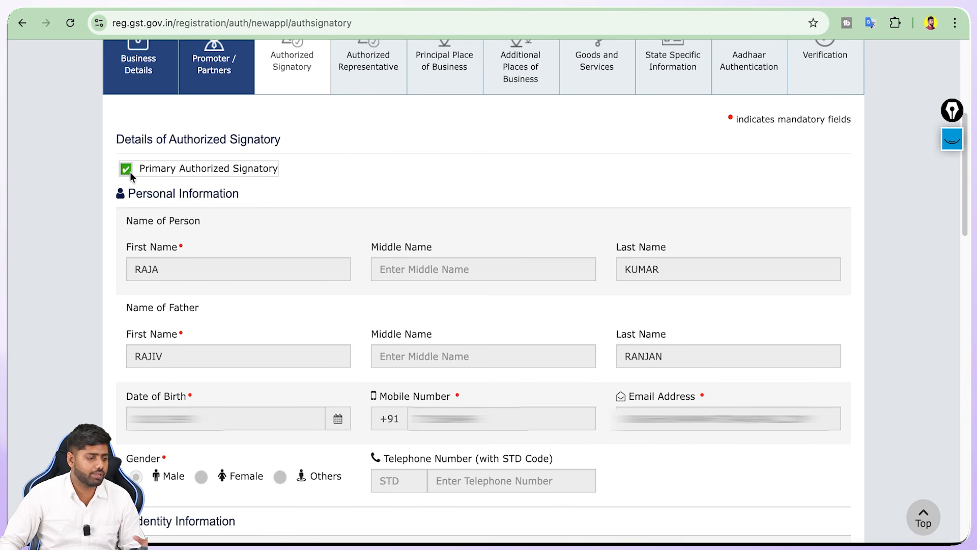
scroll(136, 175, down, 15)
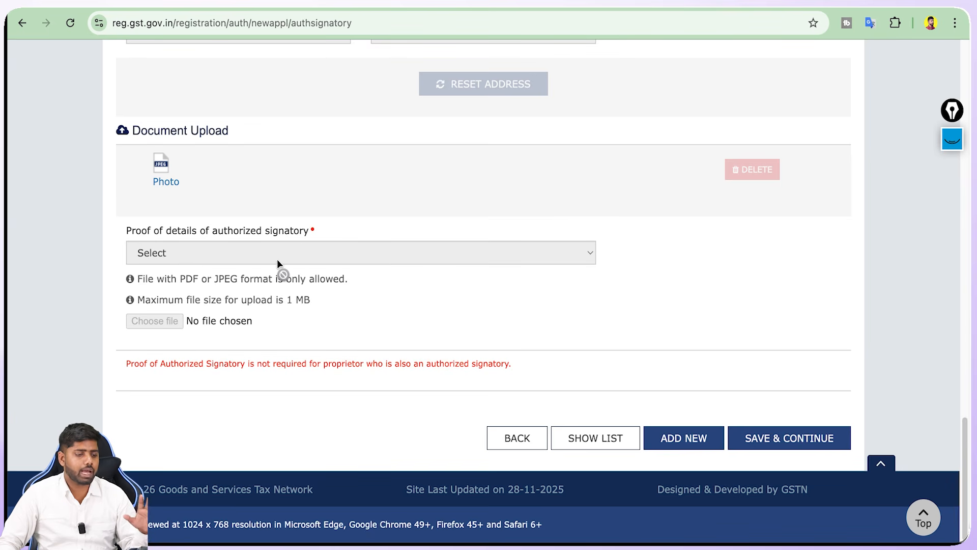
click(791, 446)
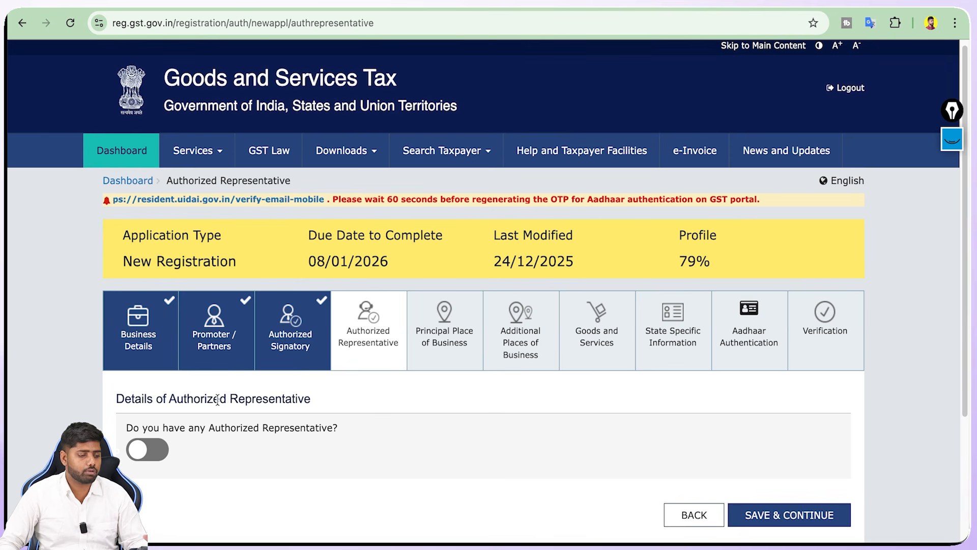
Continue without an authorized representative and start filling the High School Road, Lohara, Ludhiana address PIN Code
scroll(316, 372, down, 1)
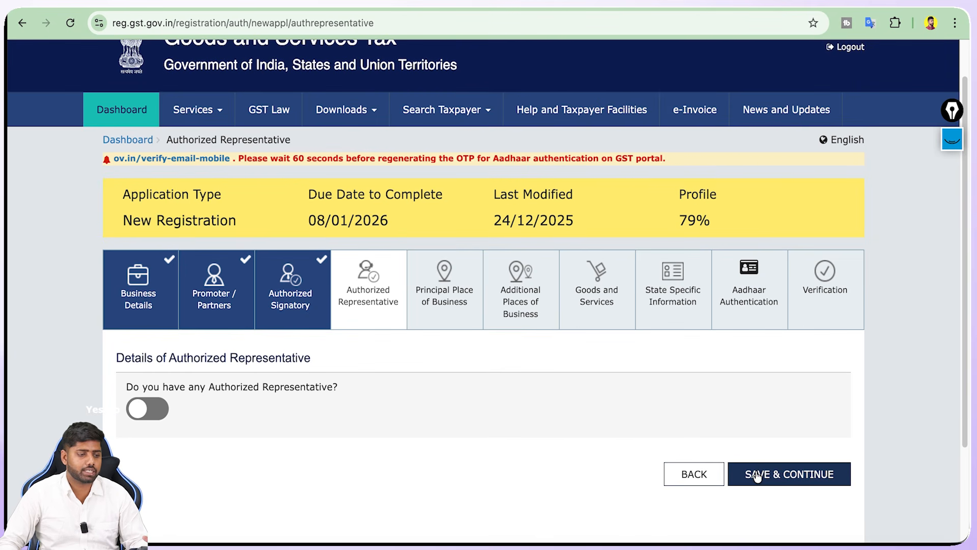
click(757, 476)
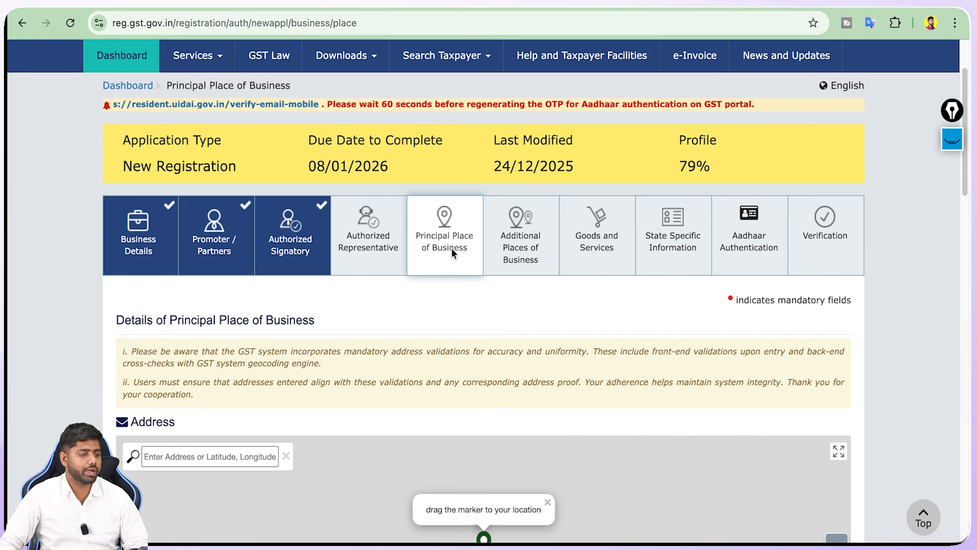
scroll(859, 332, down, 3)
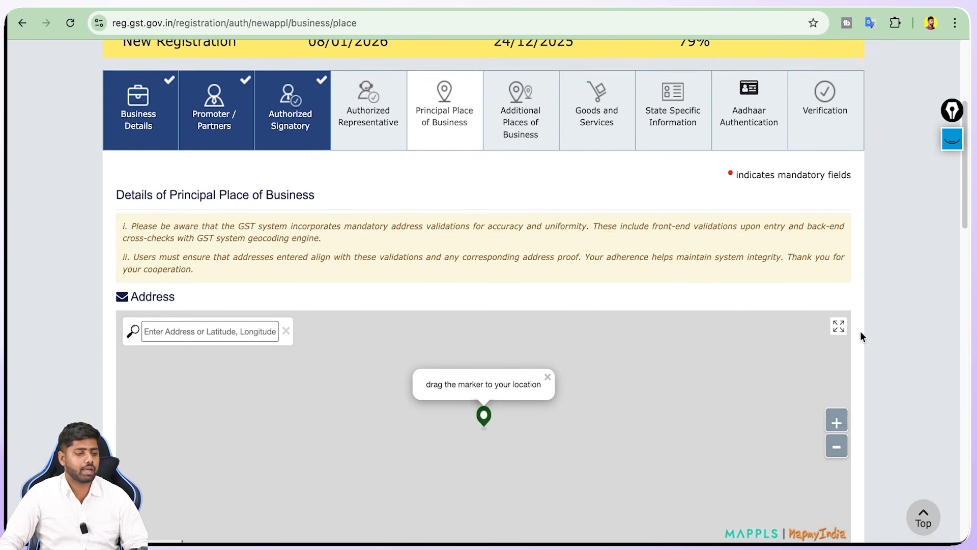
scroll(861, 332, down, 2)
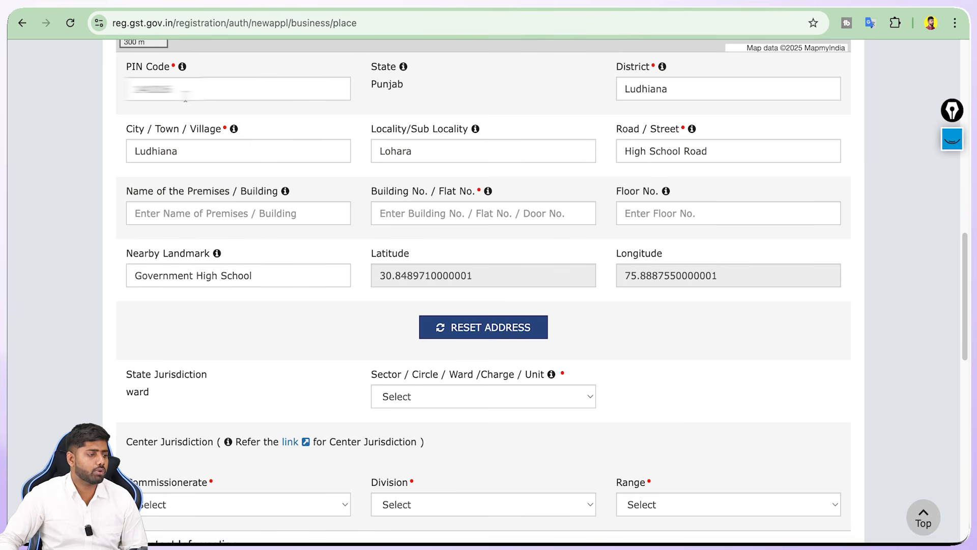
click(185, 95)
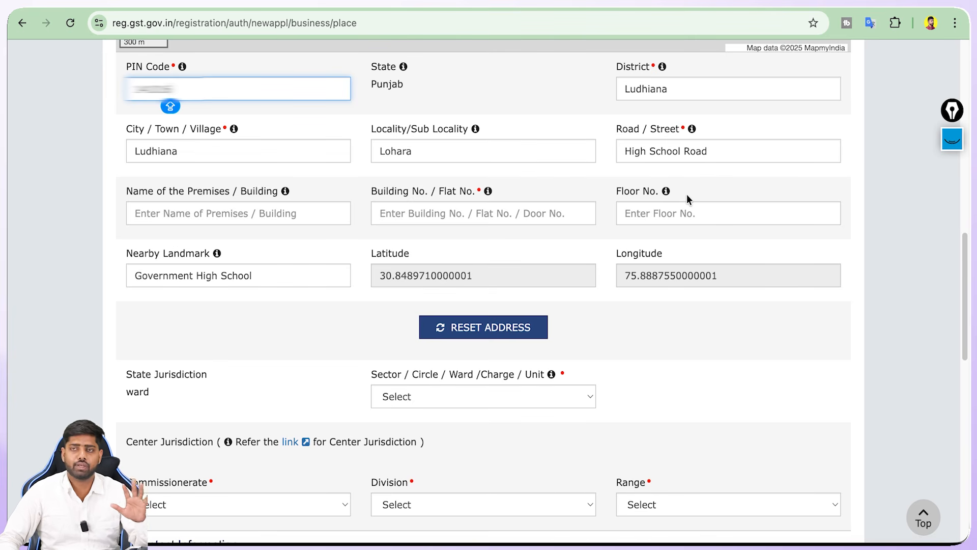
Open the State Jurisdiction Sector/Circle/Ward dropdown to list the three Ludhiana 1 wards
scroll(692, 195, down, 5)
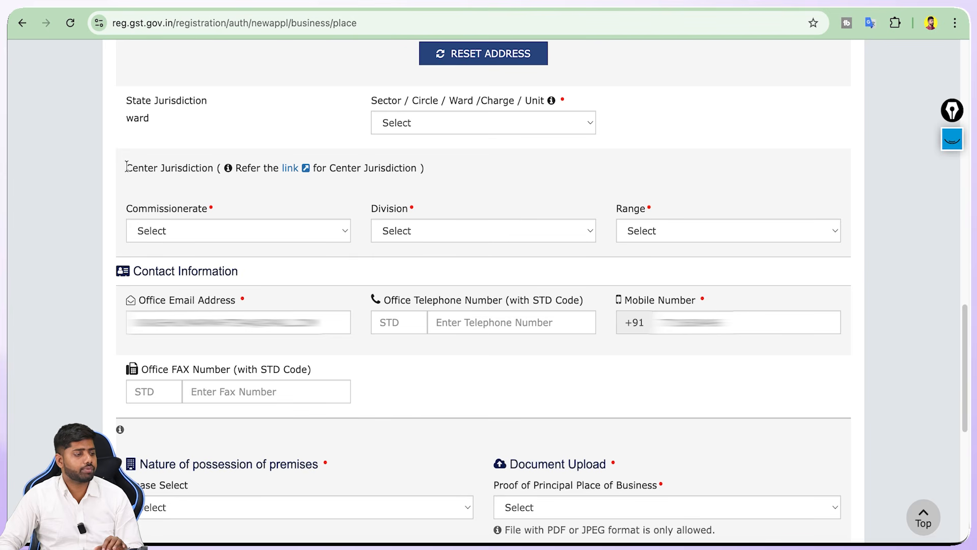
drag(126, 168, 190, 169)
click(191, 168)
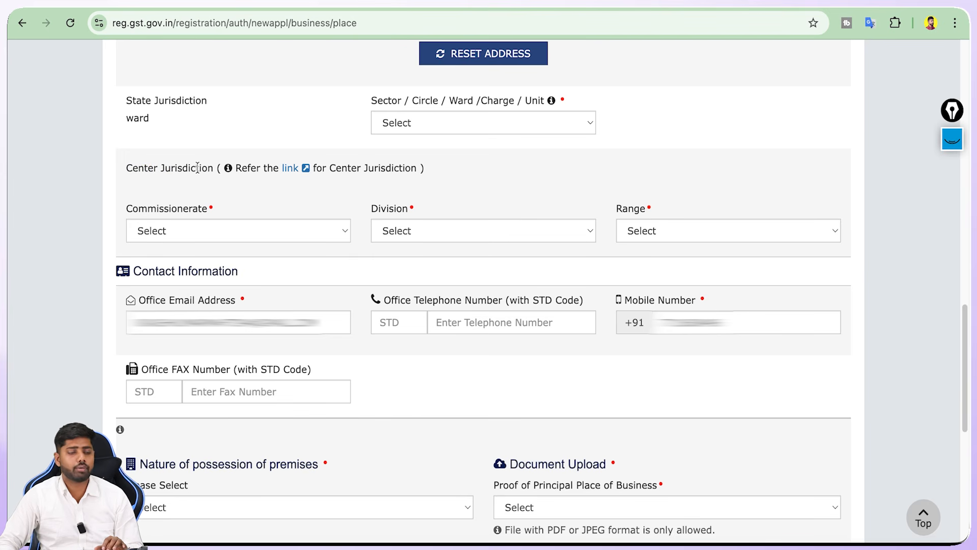
click(392, 123)
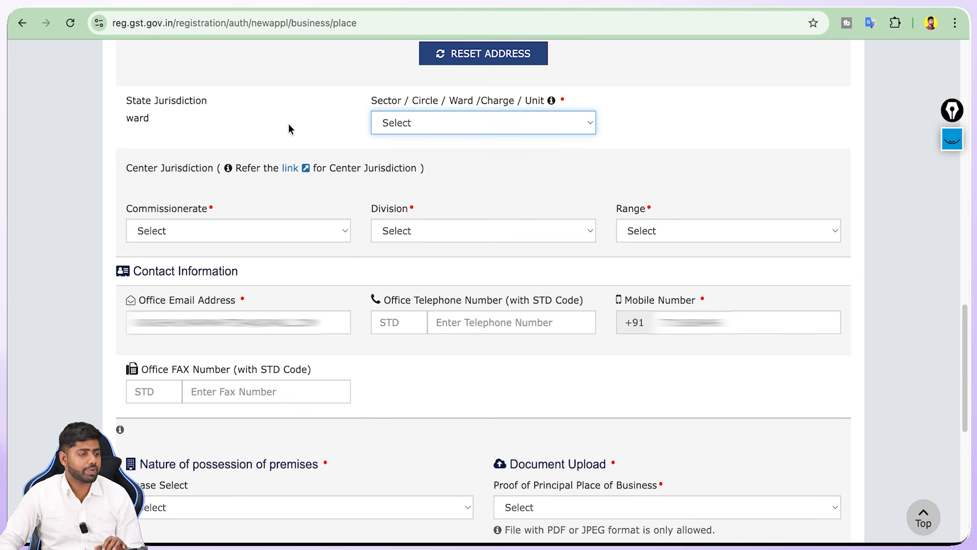
click(467, 128)
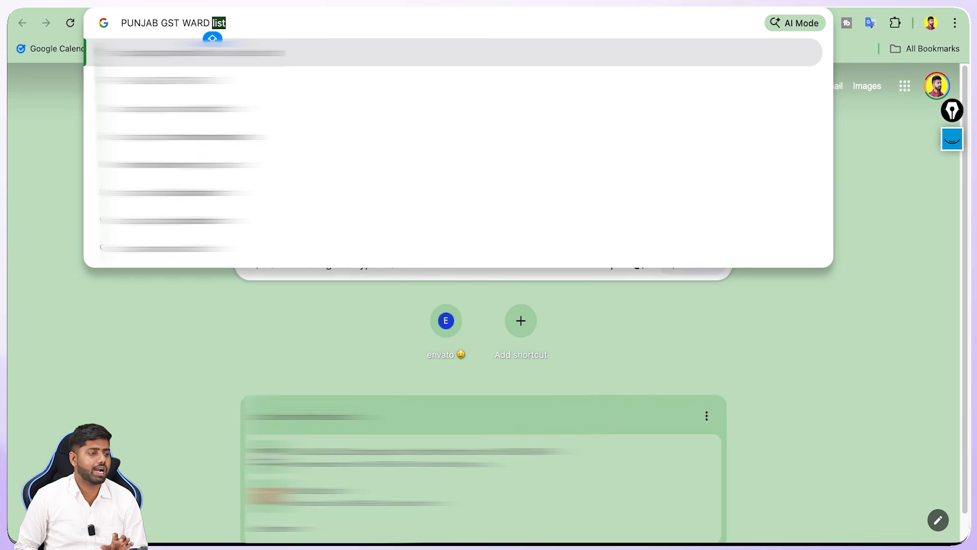
key(Return)
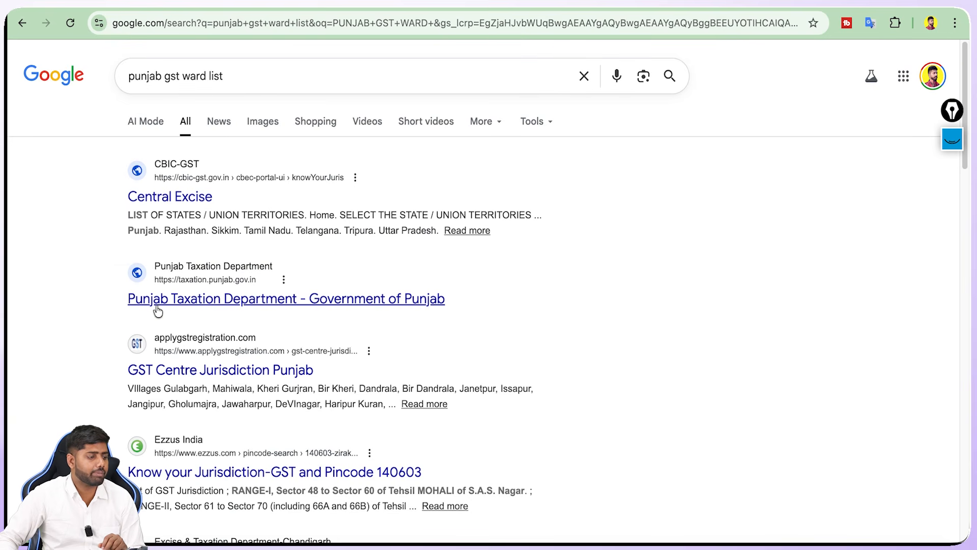
click(192, 303)
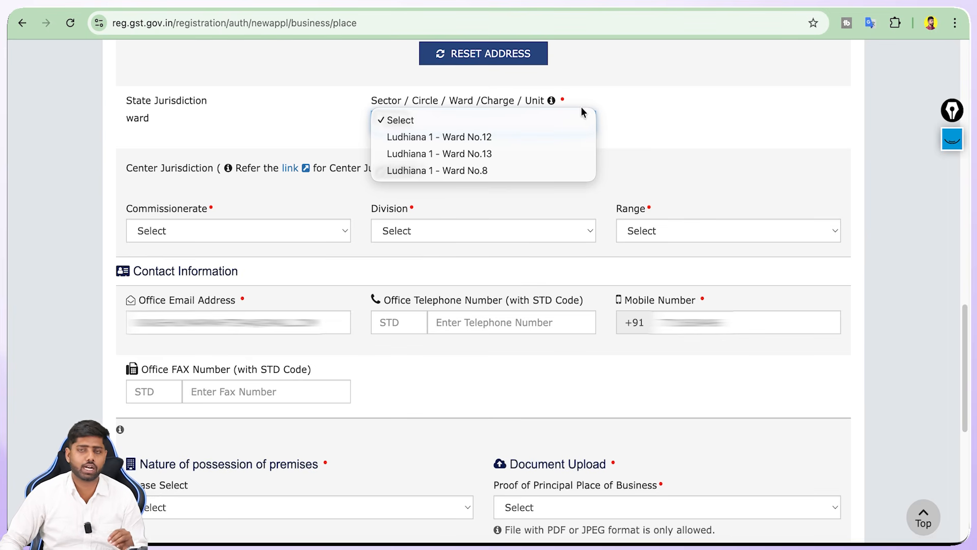
Choose Ludhiana 1 - Ward No.12 as the state jurisdiction ward
click(615, 112)
click(449, 122)
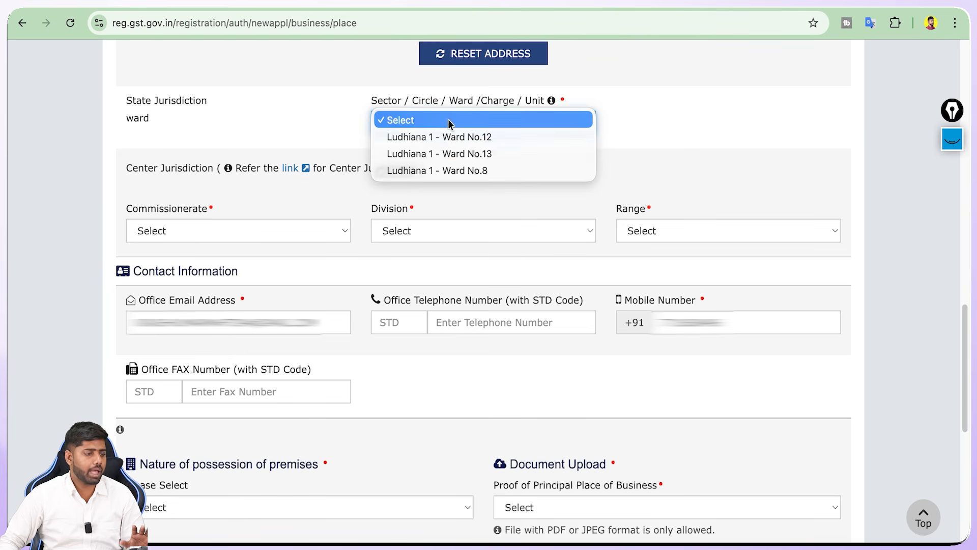
click(450, 136)
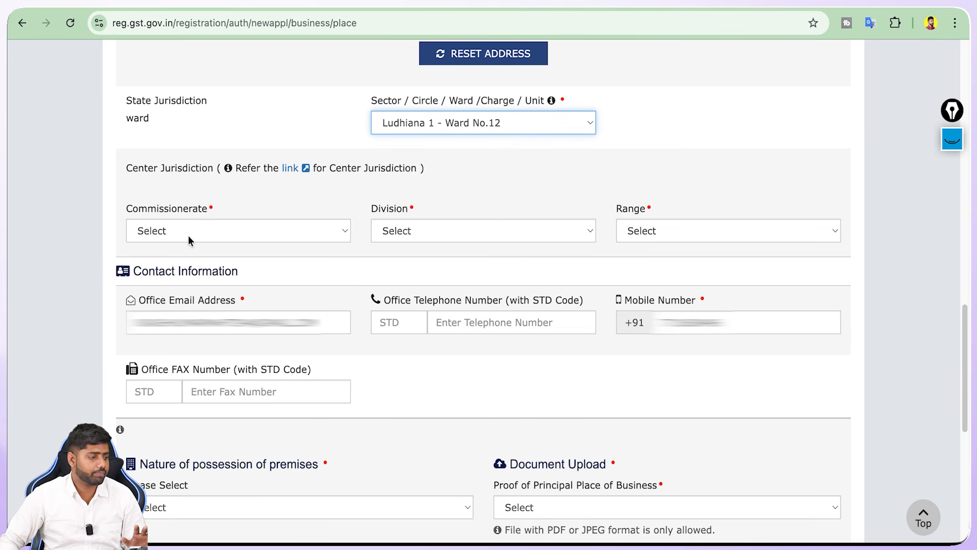
scroll(272, 290, down, 4)
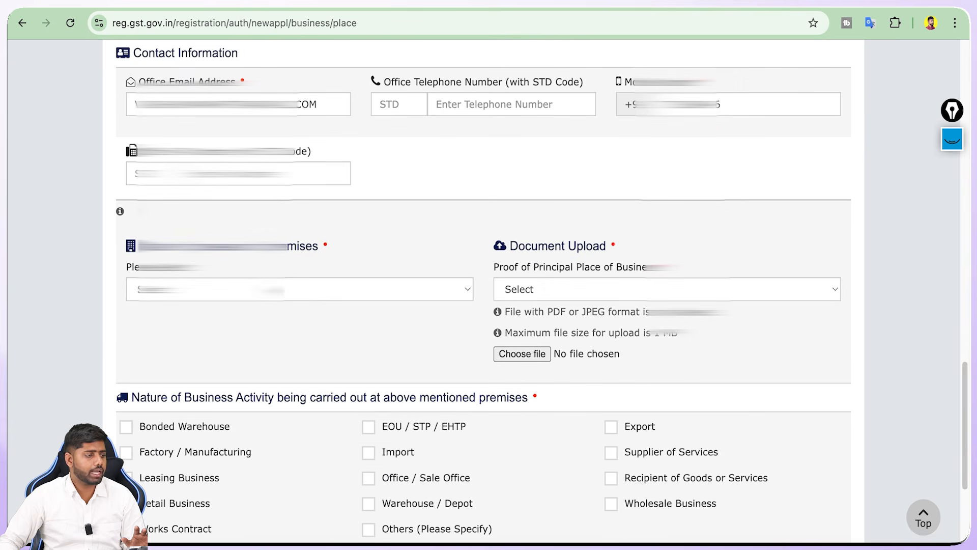
click(199, 104)
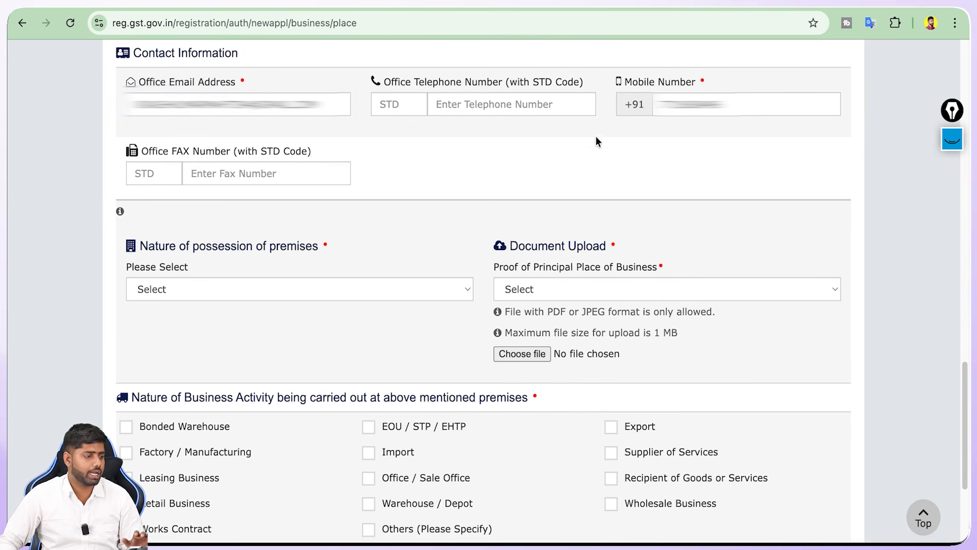
Set Nature of possession of premises to Rented
scroll(586, 145, down, 2)
scroll(577, 153, down, 2)
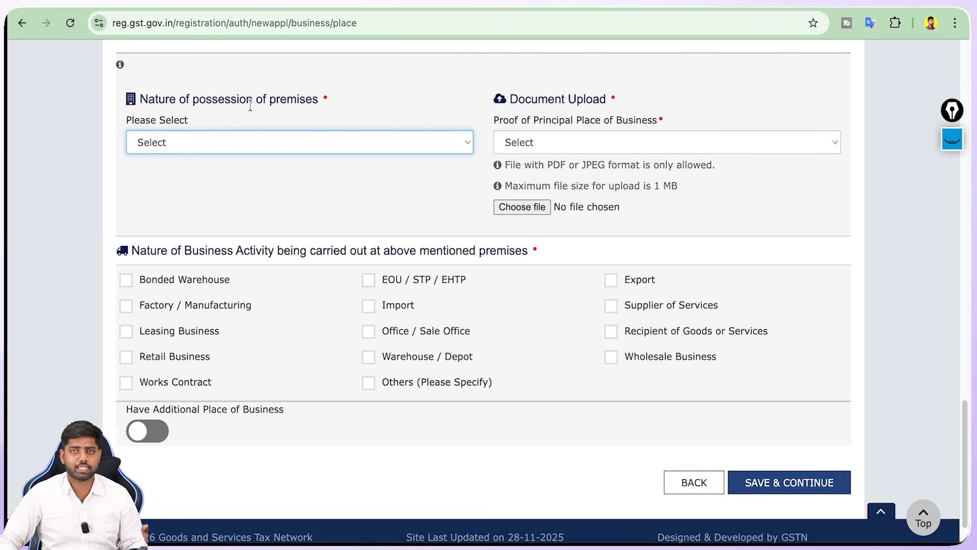
click(204, 140)
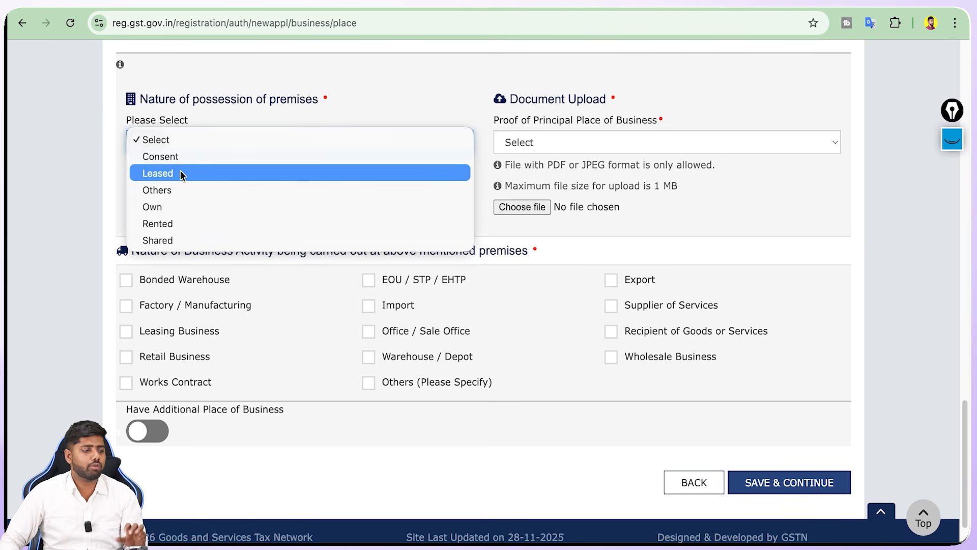
click(178, 216)
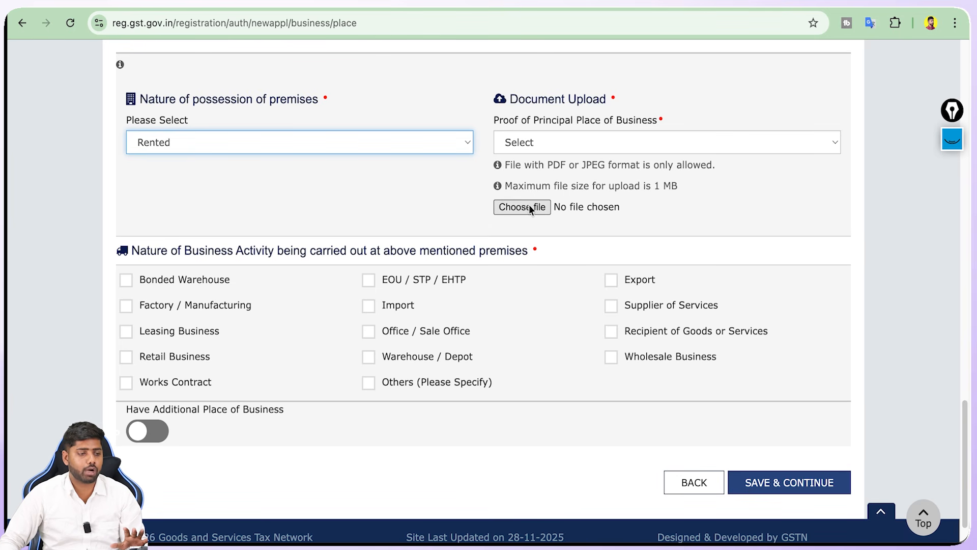
Highlight the maximum upload size and allowed file format notes, then the Nature of Business Activity heading
drag(599, 187, 679, 192)
click(676, 192)
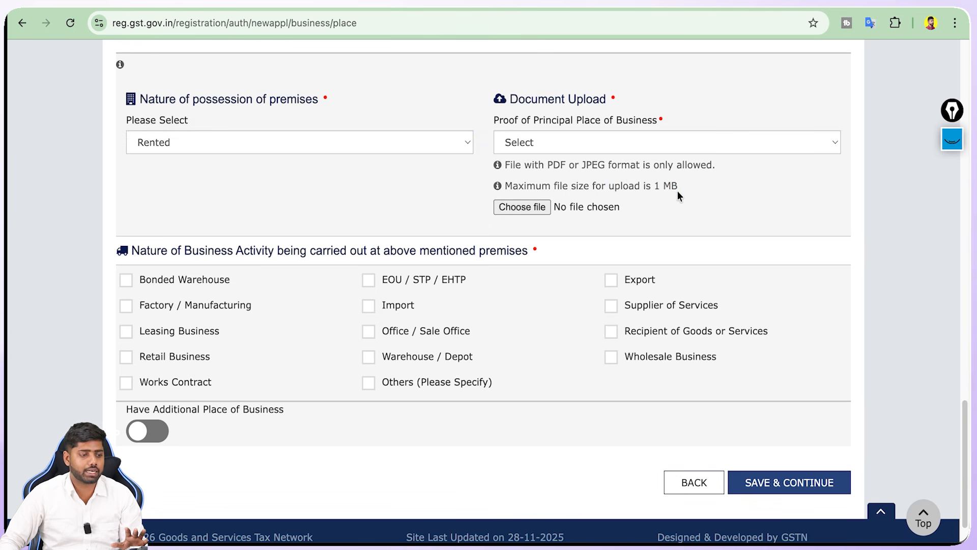
drag(554, 166, 618, 166)
triple_click(618, 164)
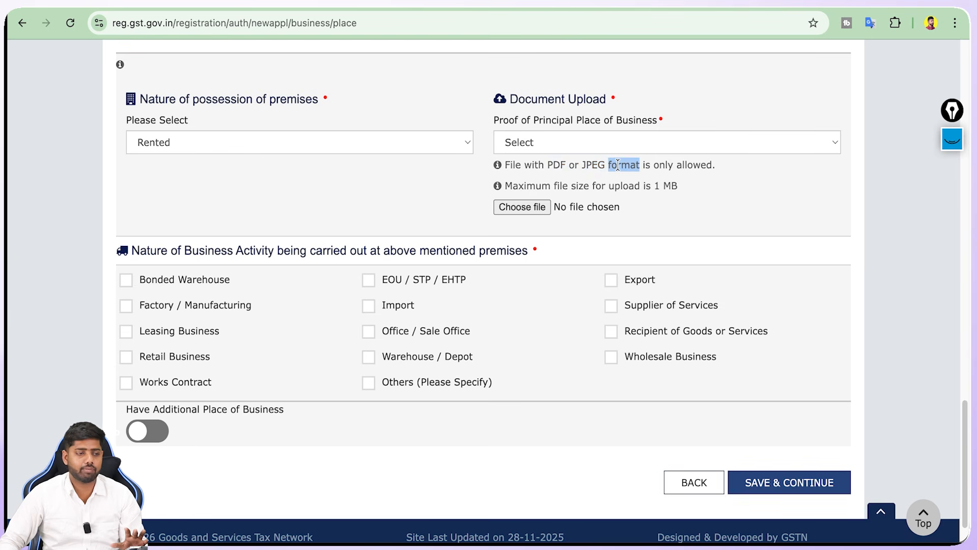
click(466, 172)
scroll(467, 172, down, 1)
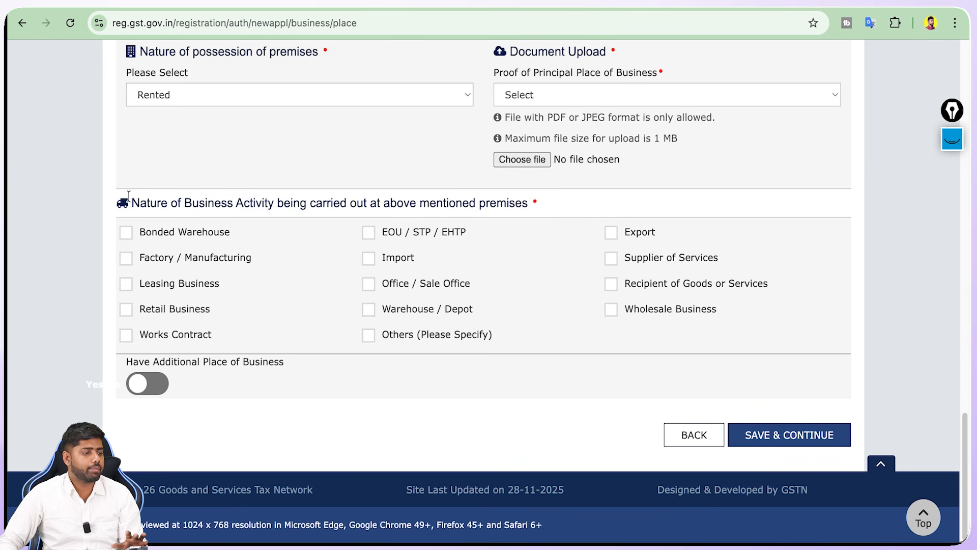
drag(128, 203, 314, 202)
triple_click(315, 202)
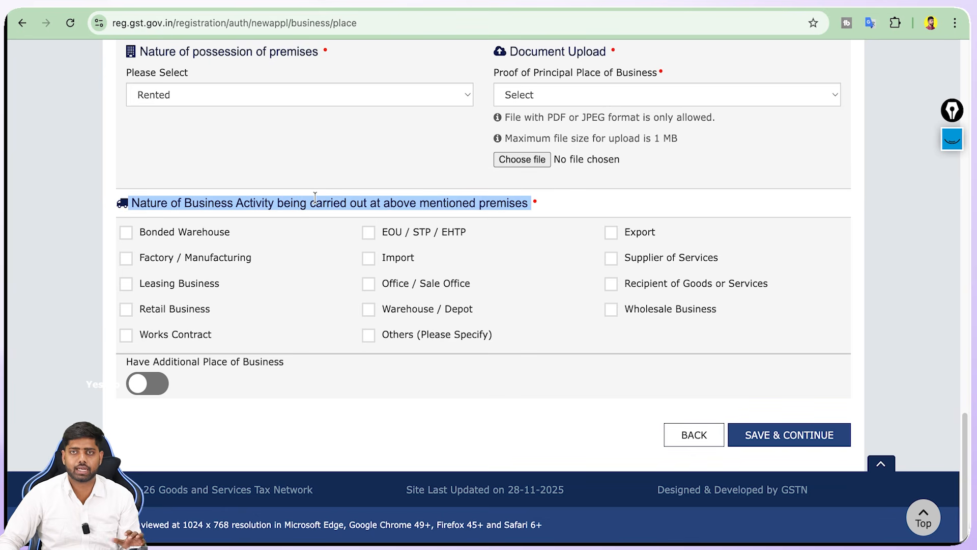
Tick Supplier of Services as the nature of business activity
click(314, 196)
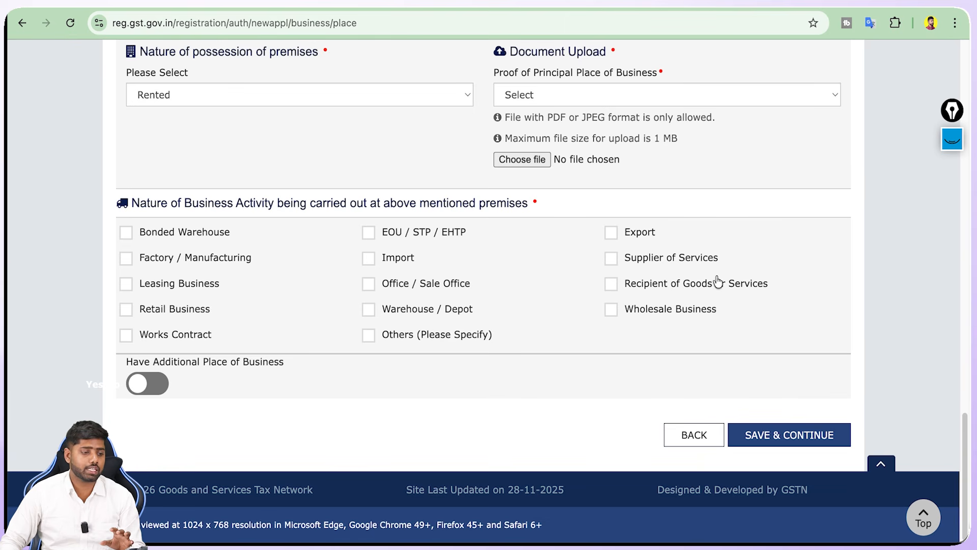
click(609, 262)
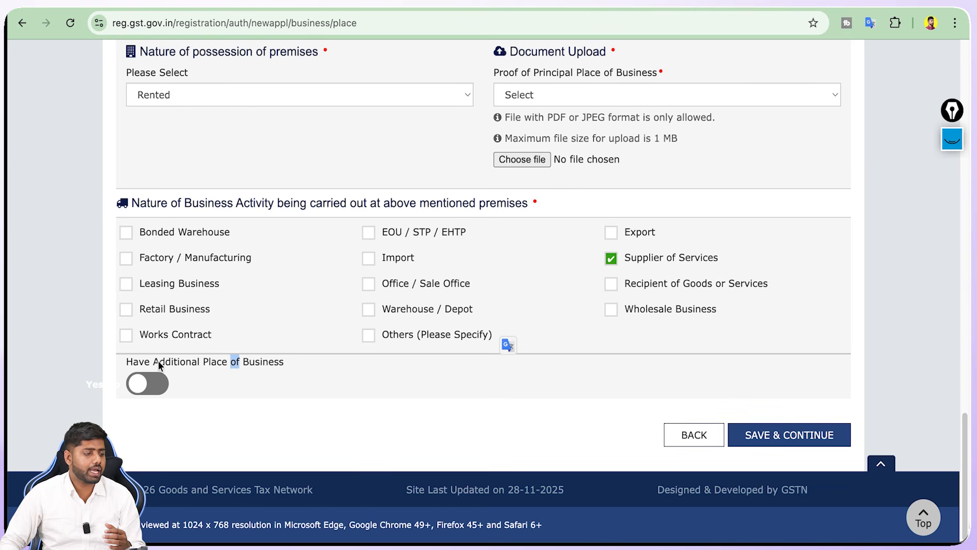
click(75, 319)
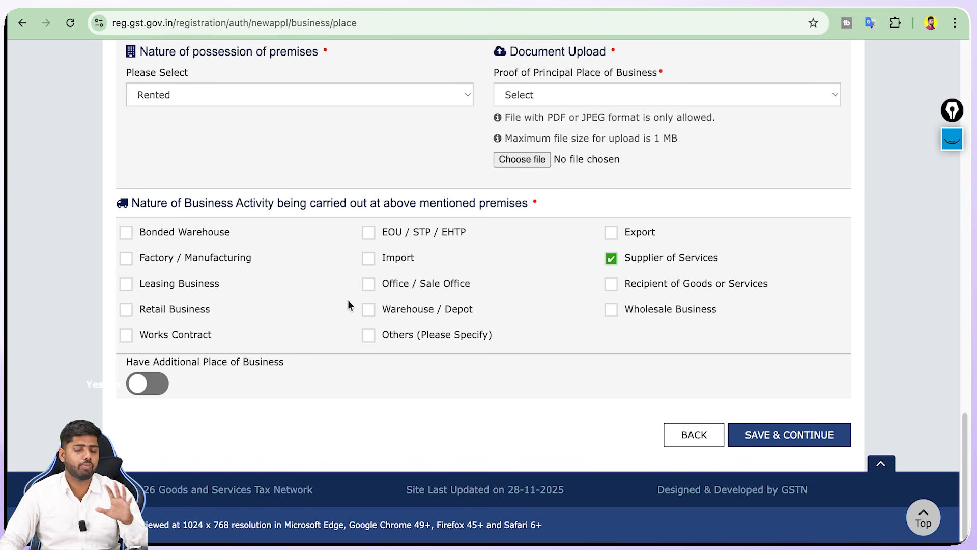
Keep possession as Rented and attach an Electricity Bill PDF as proof of the principal place
click(768, 436)
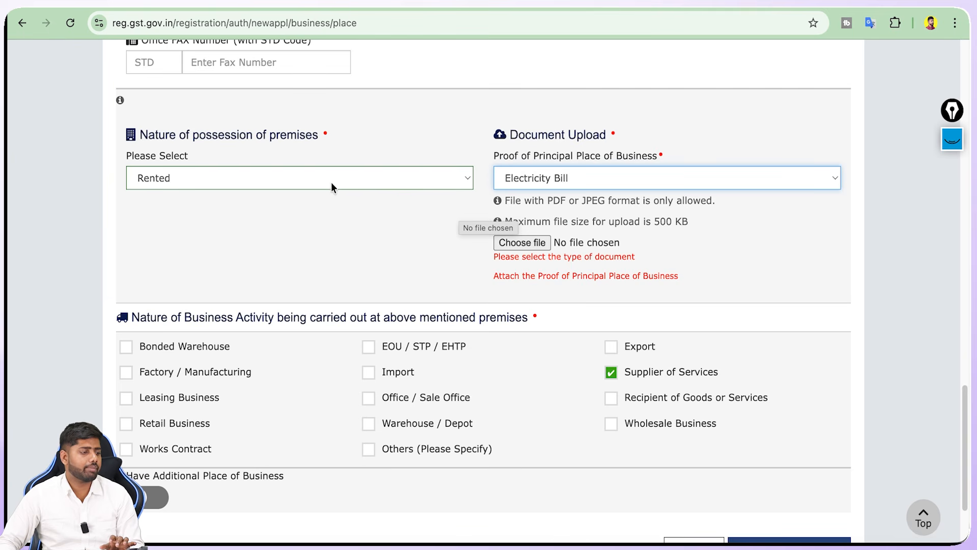
click(331, 182)
click(331, 176)
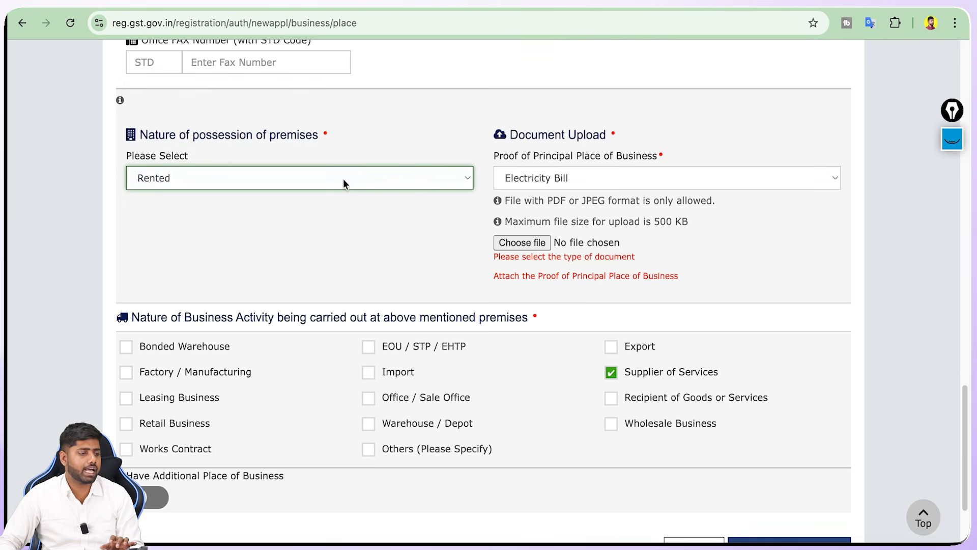
click(525, 178)
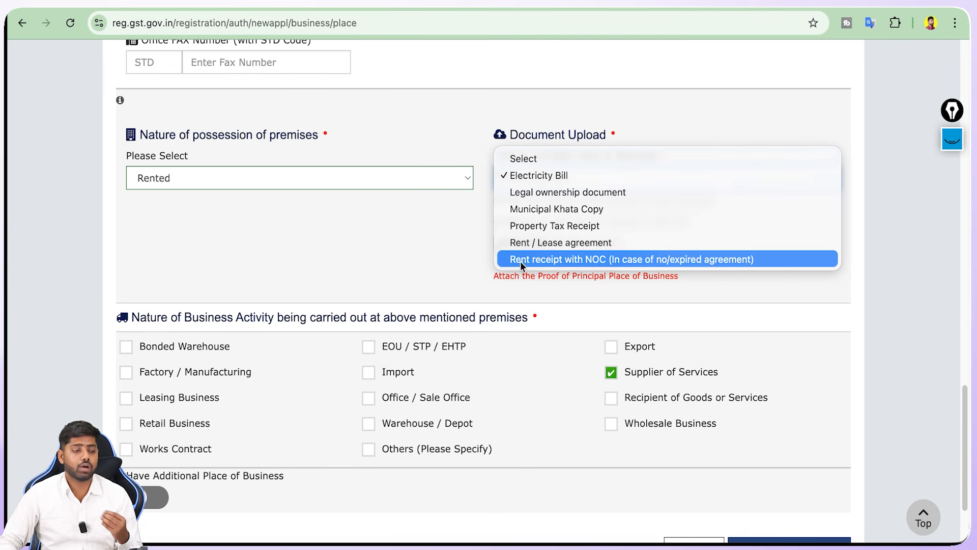
click(448, 245)
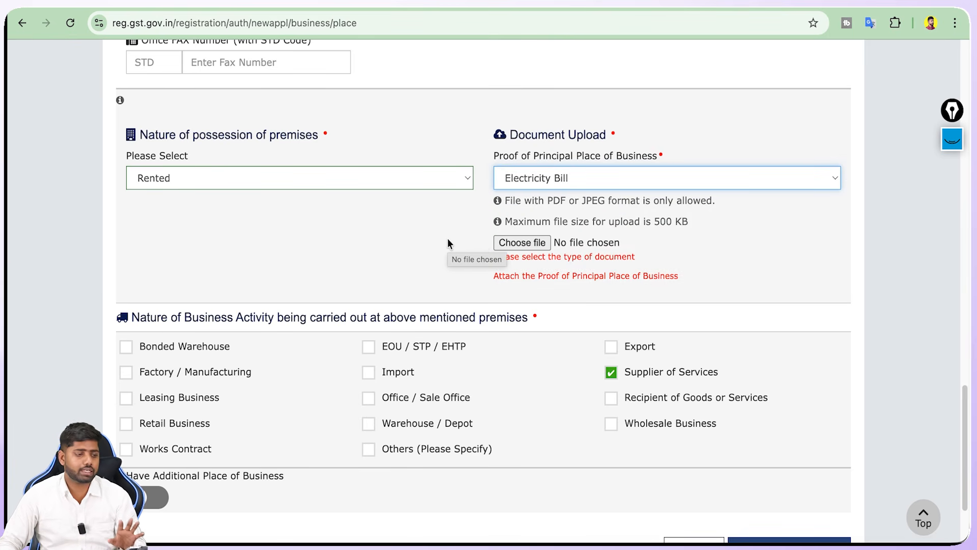
click(447, 238)
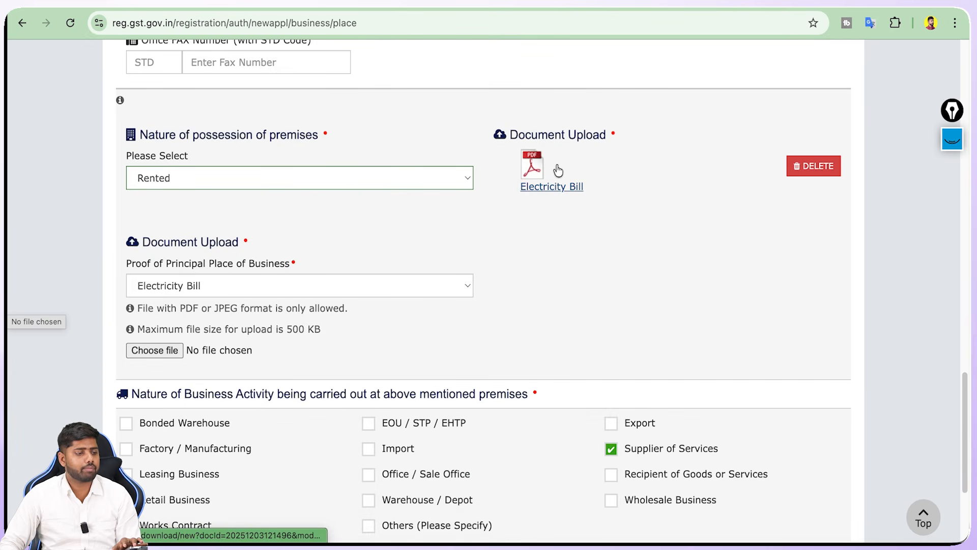
scroll(658, 296, down, 4)
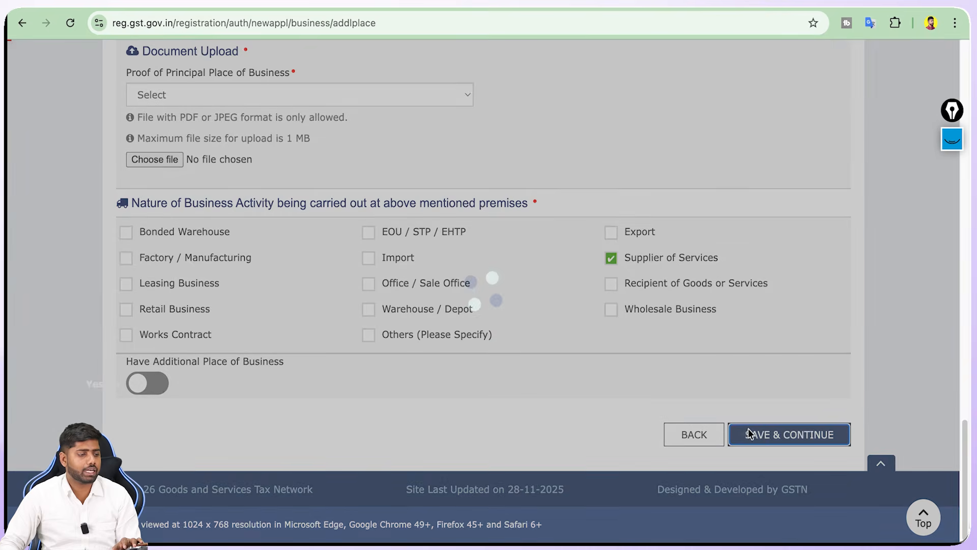
Leave Additional Places of Business empty and continue to the Goods and Services step
scroll(240, 388, down, 3)
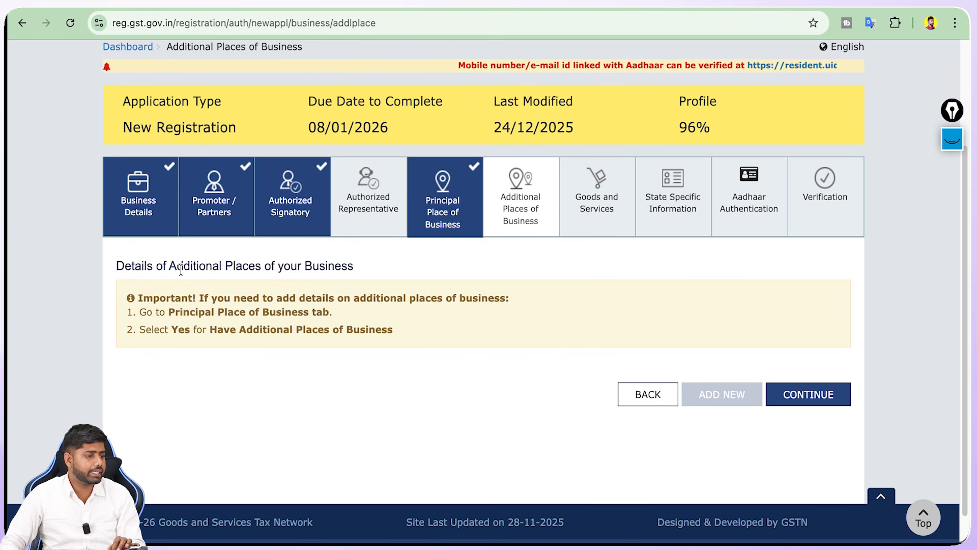
triple_click(245, 266)
click(244, 265)
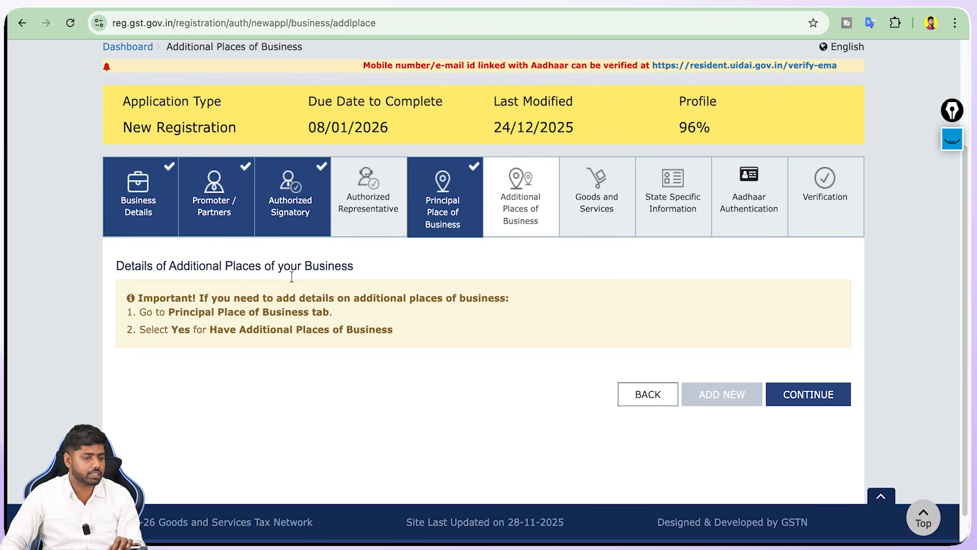
click(805, 394)
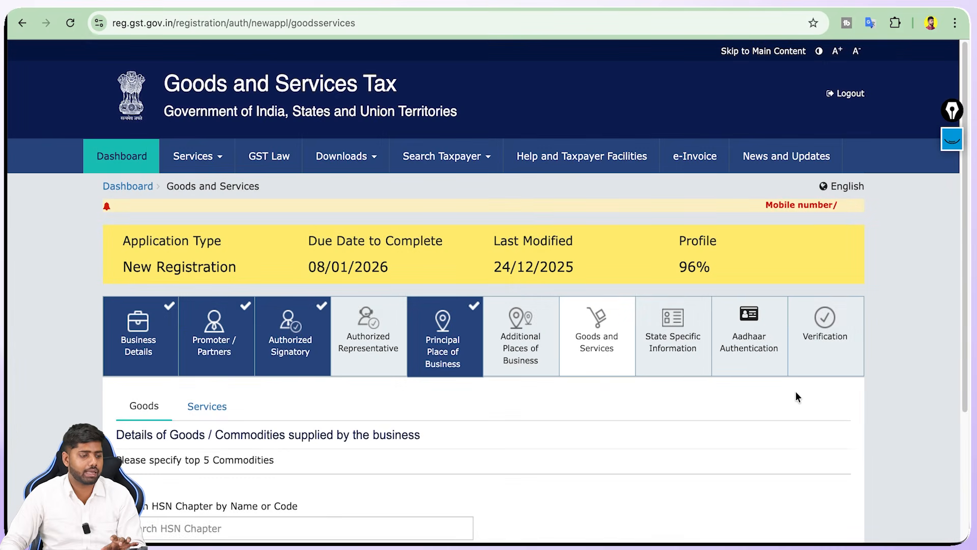
Add Advertising Services, code 998361, on the Services tab
scroll(796, 392, down, 4)
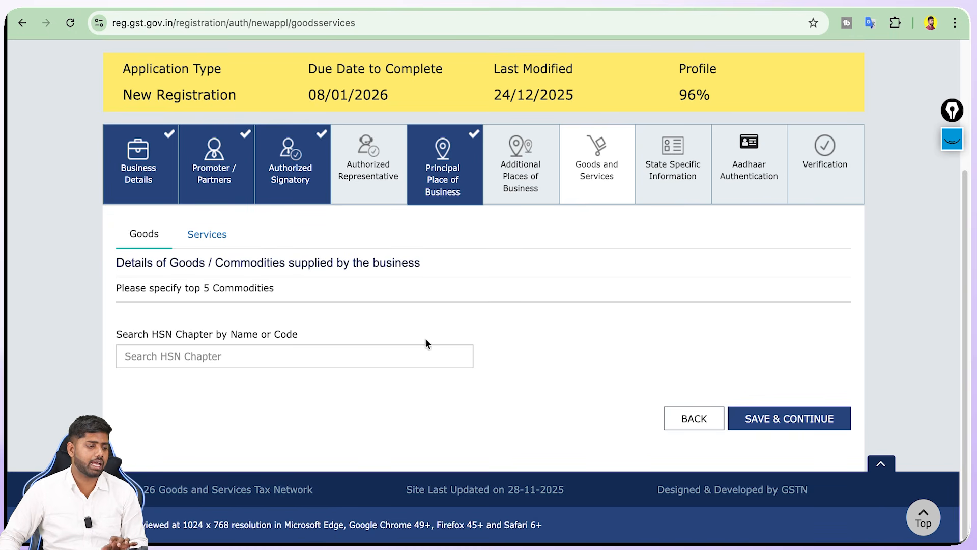
click(426, 355)
drag(165, 286, 248, 288)
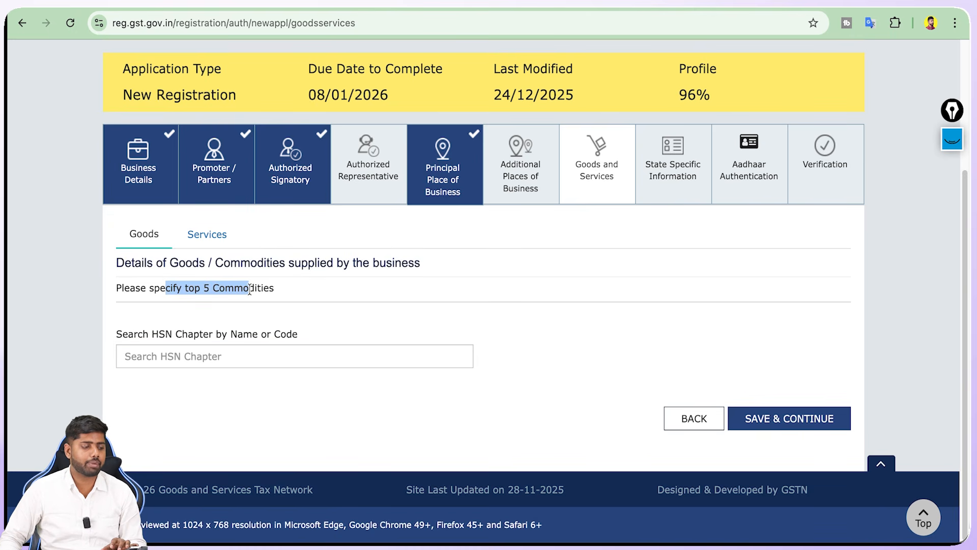
click(256, 355)
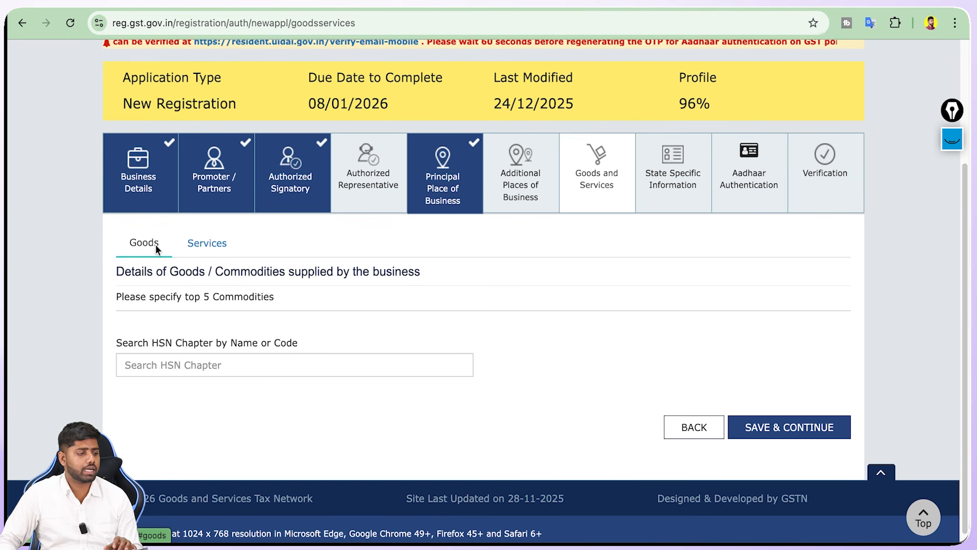
click(213, 245)
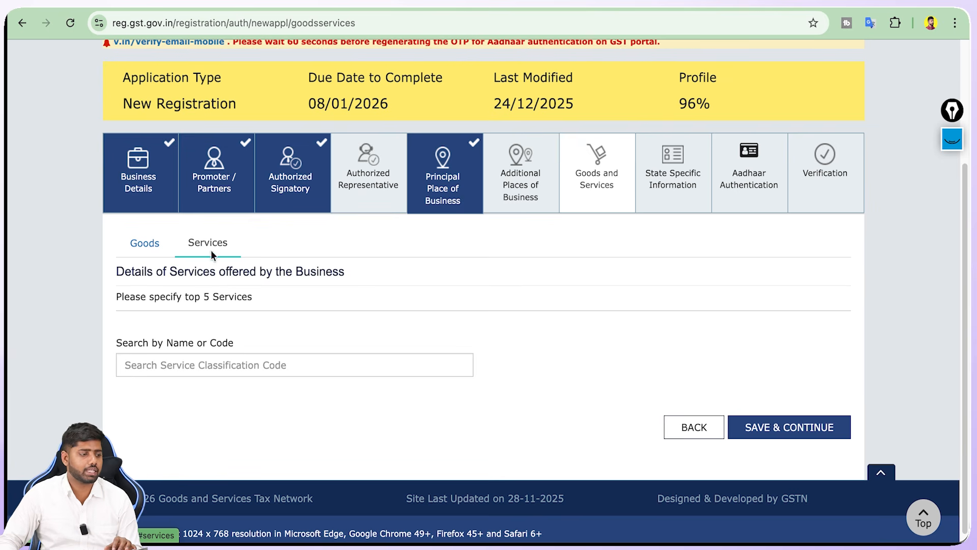
click(215, 361)
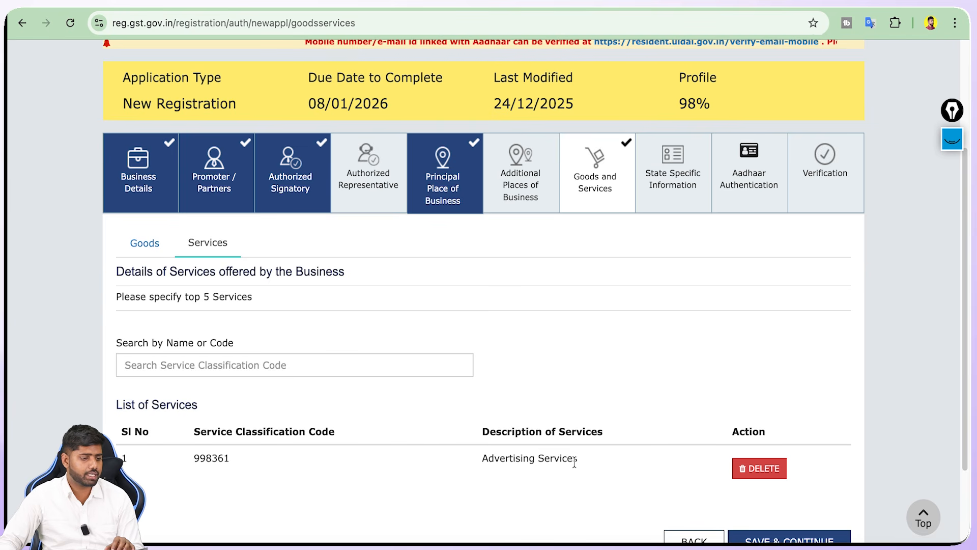
scroll(577, 463, down, 3)
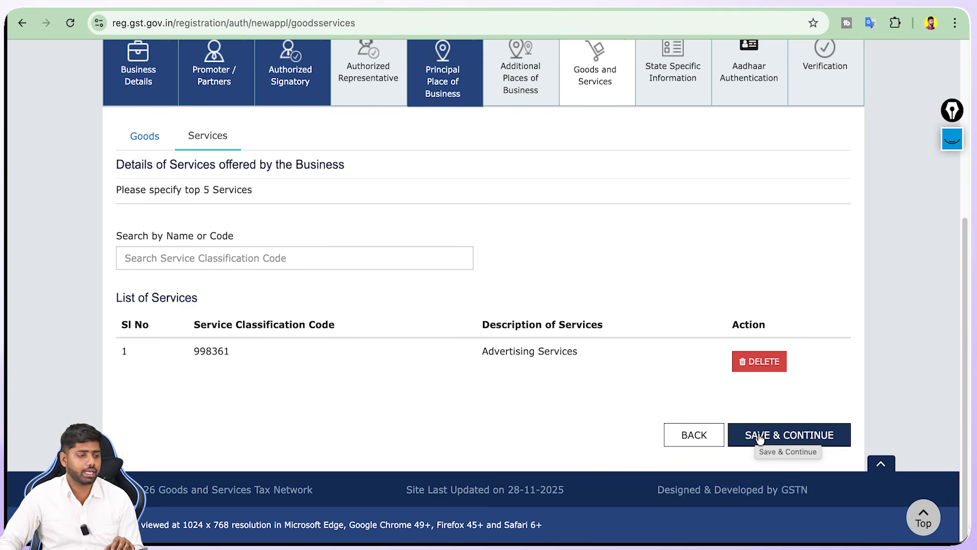
Save the services and save State Specific Information blank
click(759, 437)
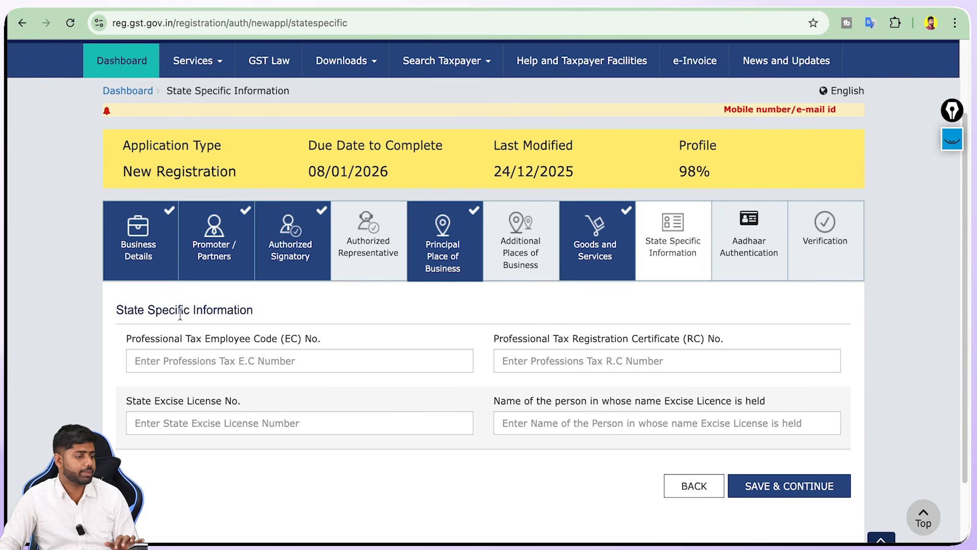
double_click(180, 314)
click(179, 315)
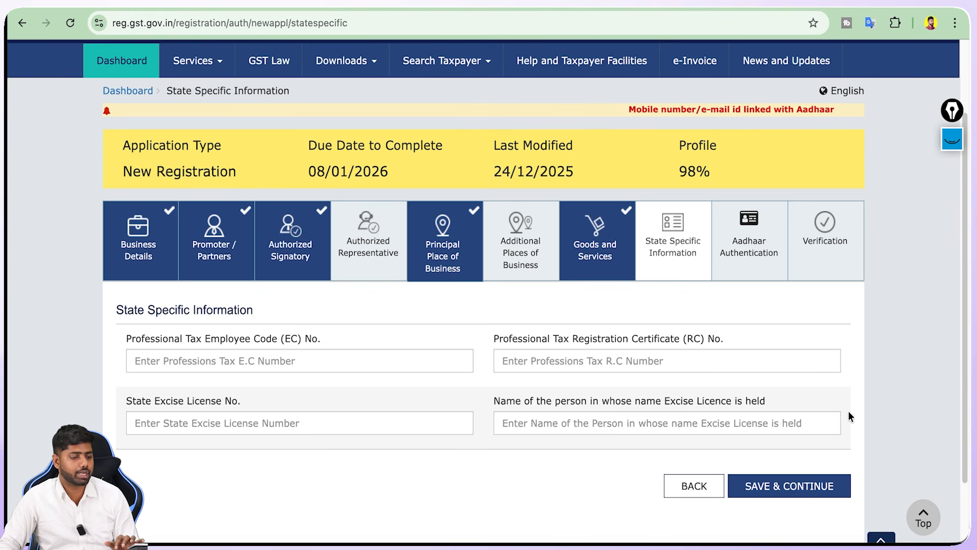
click(808, 485)
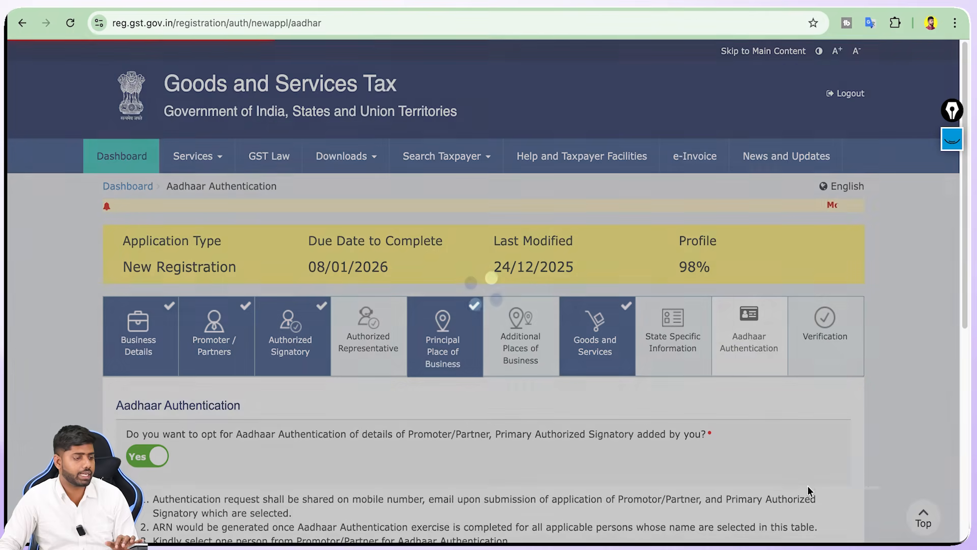
Save Aadhaar authentication as Yes for the proprietor and accept the warning
scroll(780, 261, down, 2)
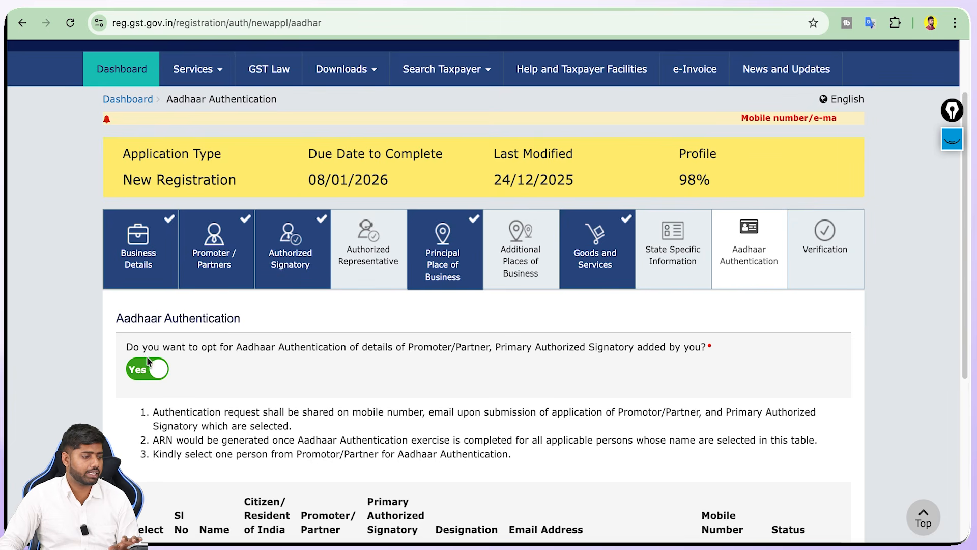
scroll(329, 366, down, 5)
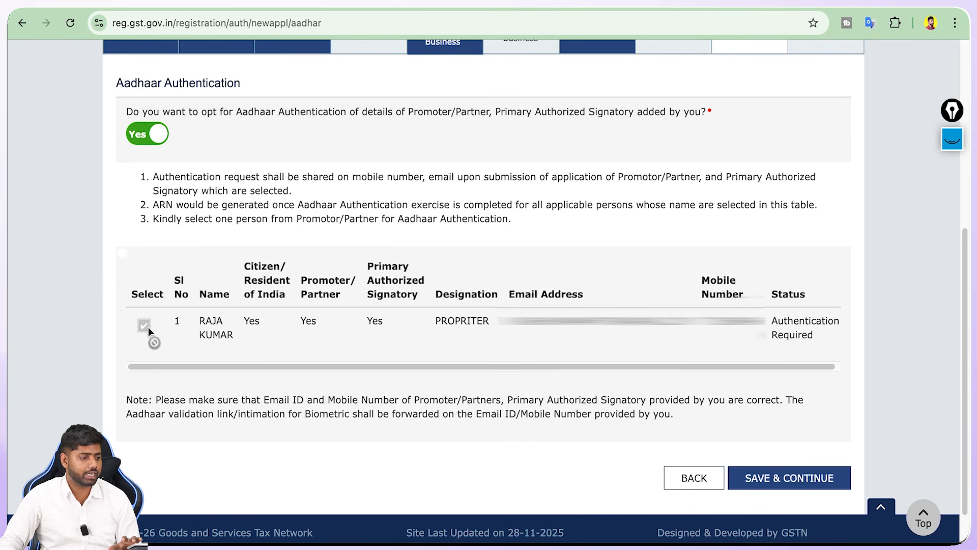
click(775, 478)
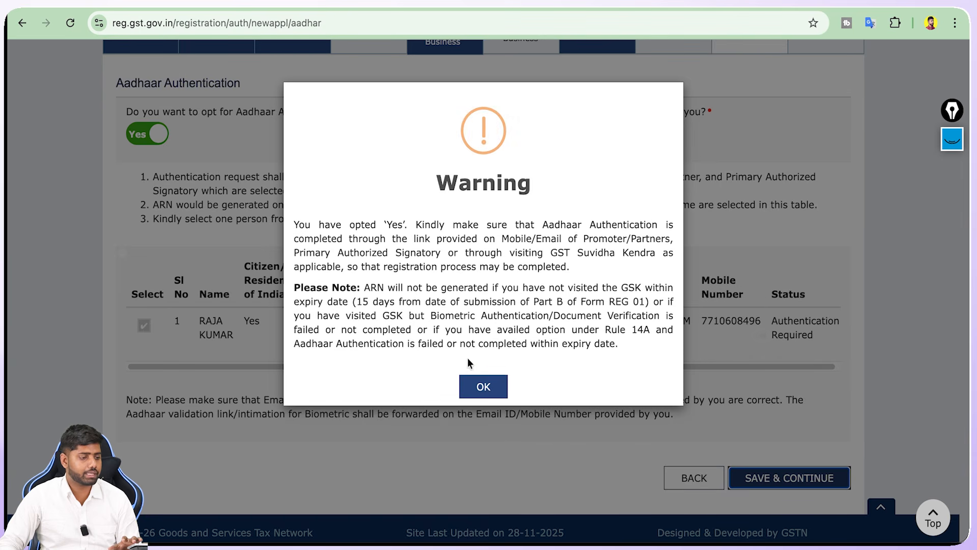
click(475, 380)
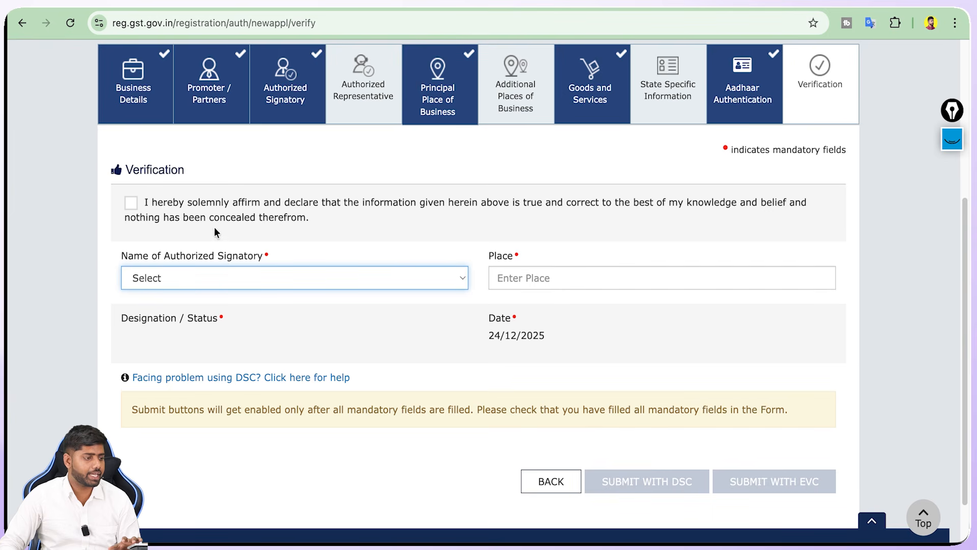
Tick the declaration, choose the proprietor as signatory, enter place LUDHIANA, and submit with EVC
click(134, 201)
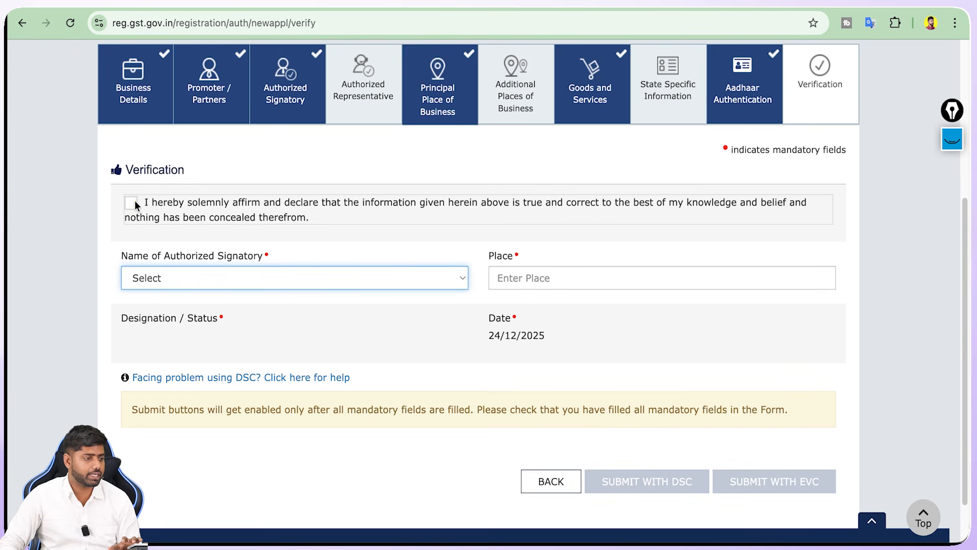
click(174, 279)
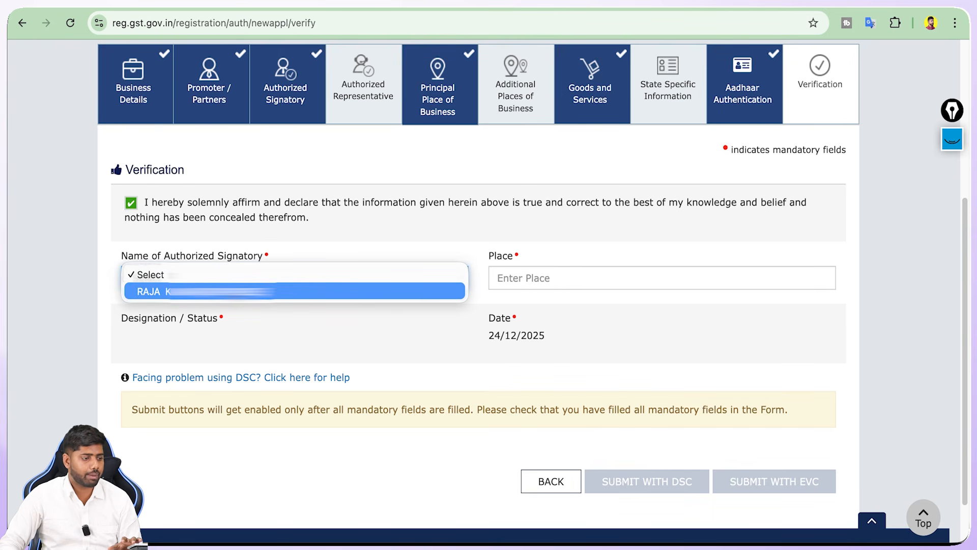
click(254, 292)
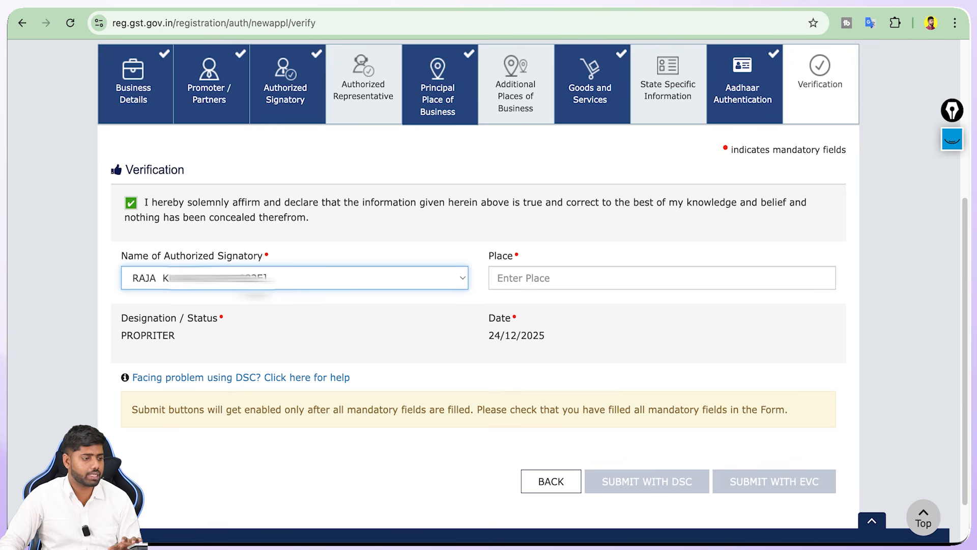
click(521, 282)
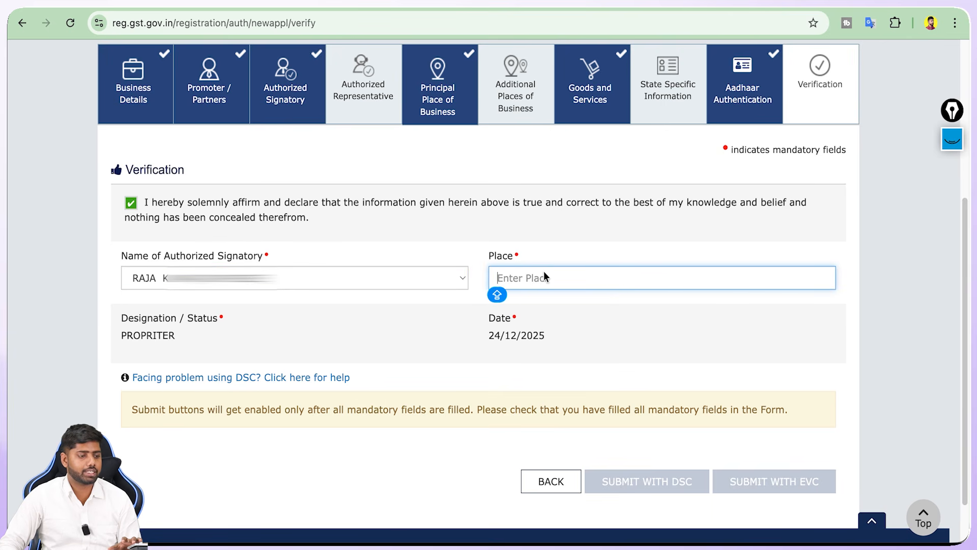
text(LUDHIANA)
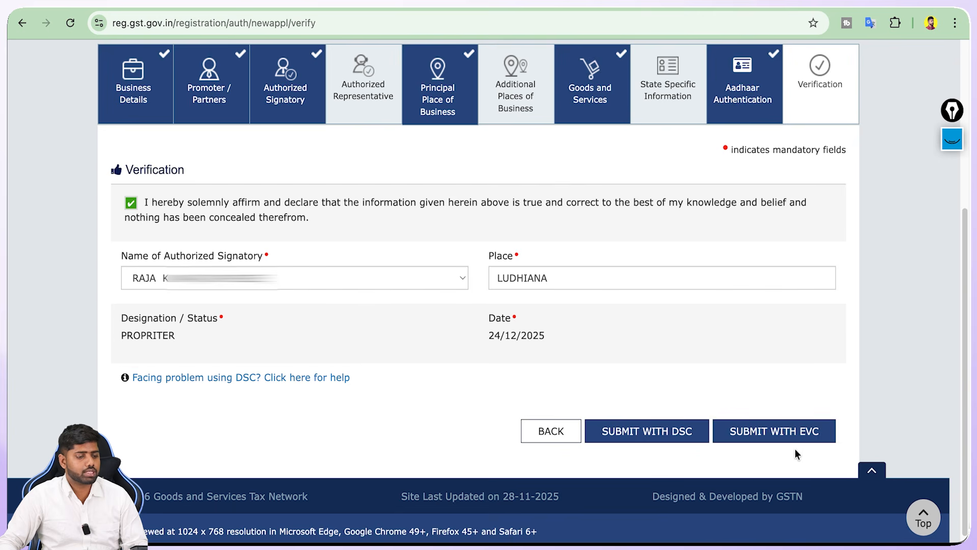
click(775, 432)
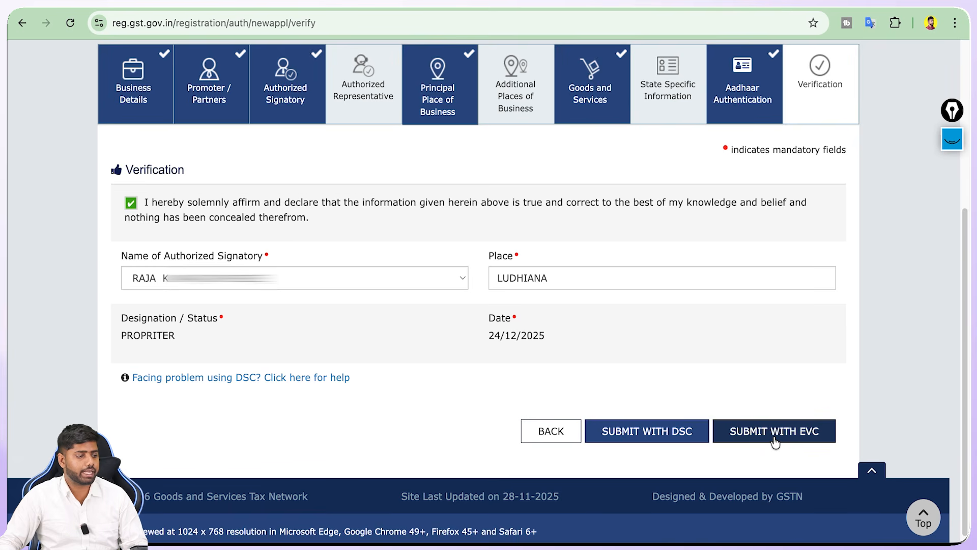